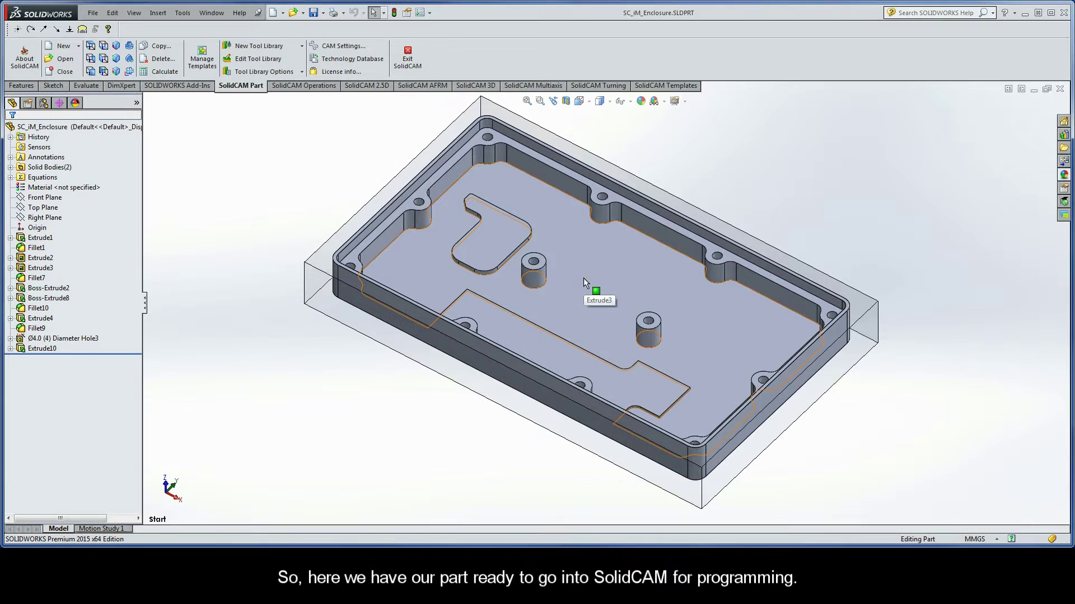
Start a new SolidCAM milling CAM-part named SC_iM_Enclosure in metric units in the model folder
{"action": "left_click", "coordinate": [183, 16]}
{"action": "mouse_move", "coordinate": [206, 50]}
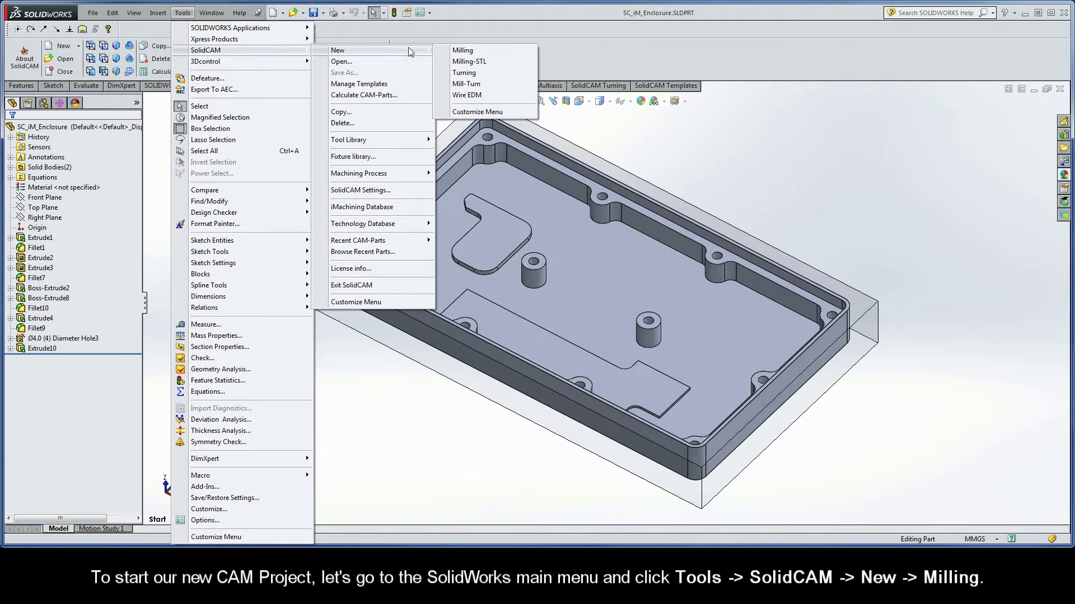
{"action": "left_click", "coordinate": [466, 52]}
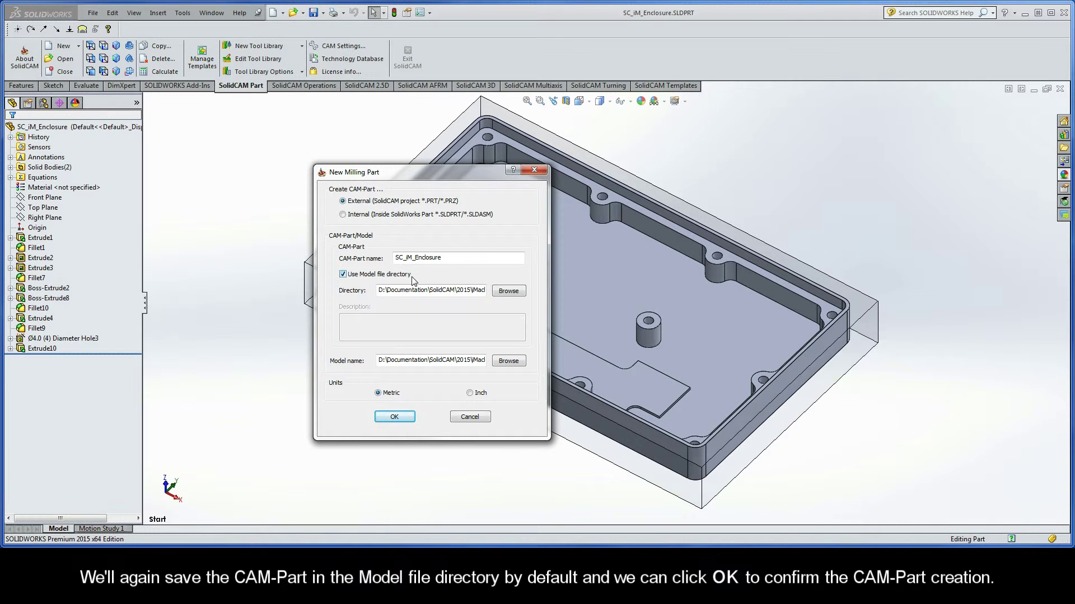
Create the CAM-part with the default gMilling_Haas_SS_3x machine and widen the part data panel
{"action": "left_click", "coordinate": [395, 418]}
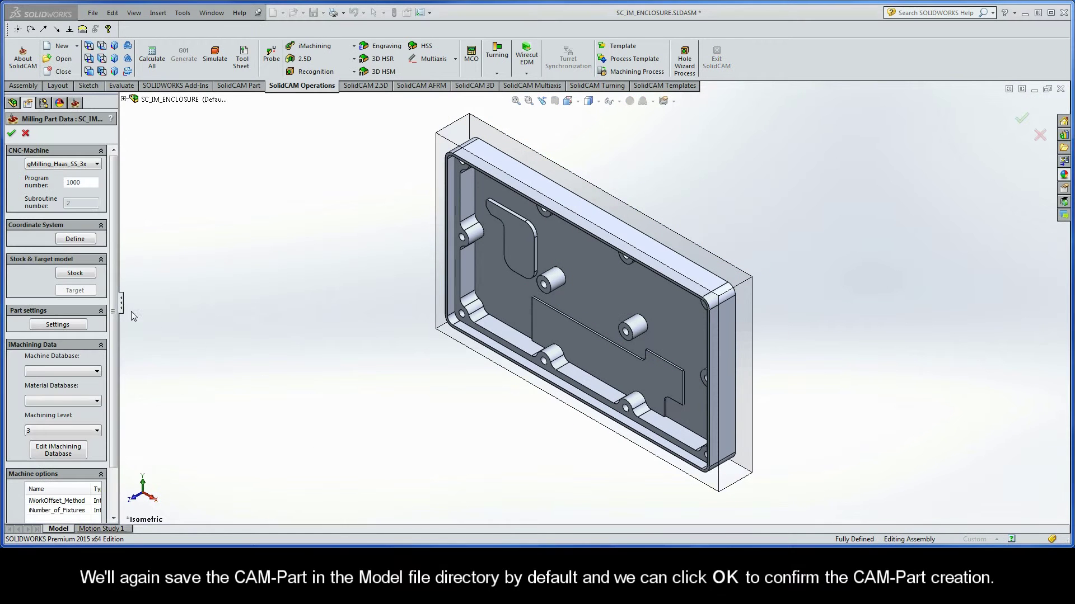
{"action": "left_click_drag", "start_coordinate": [121, 306], "coordinate": [141, 304]}
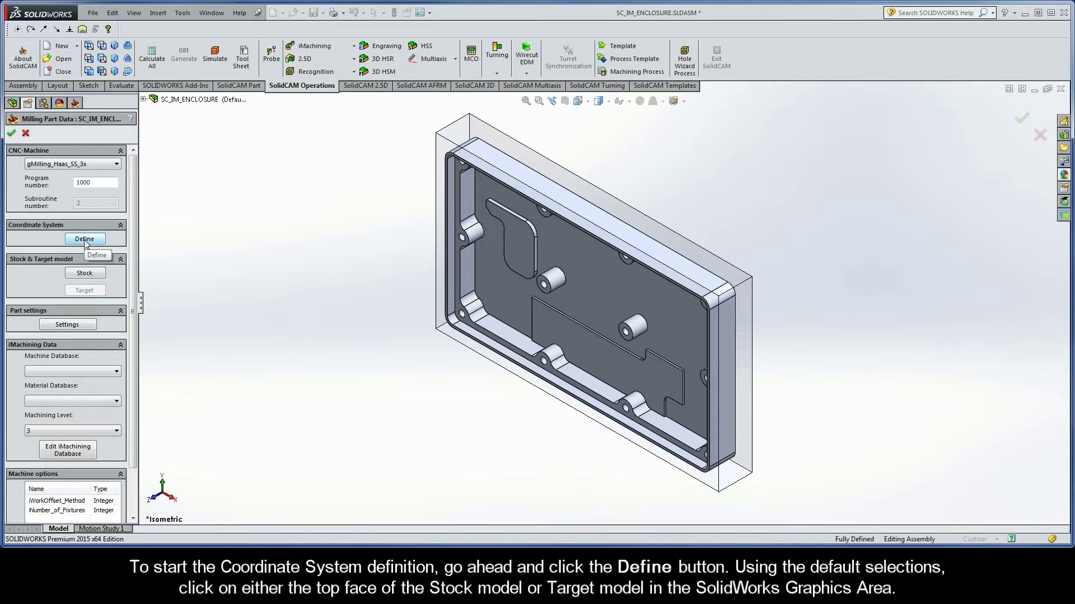
Define coordinate system MAC 1 on the stock's top face with origin at its back-left corner, using default levels
{"action": "left_click", "coordinate": [85, 240]}
{"action": "left_click", "coordinate": [85, 240]}
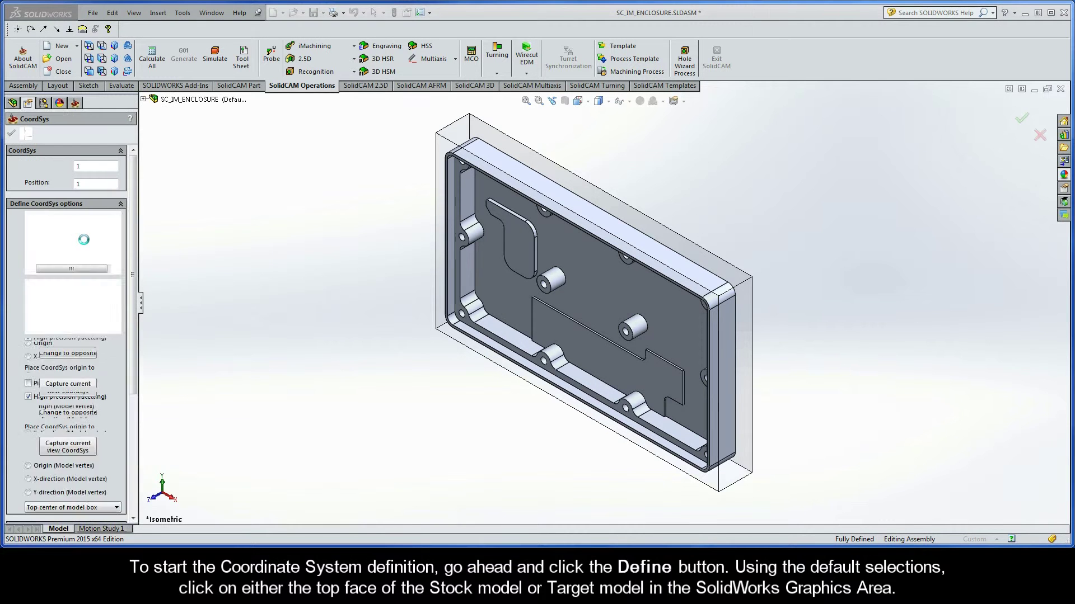
{"action": "left_click", "coordinate": [441, 313]}
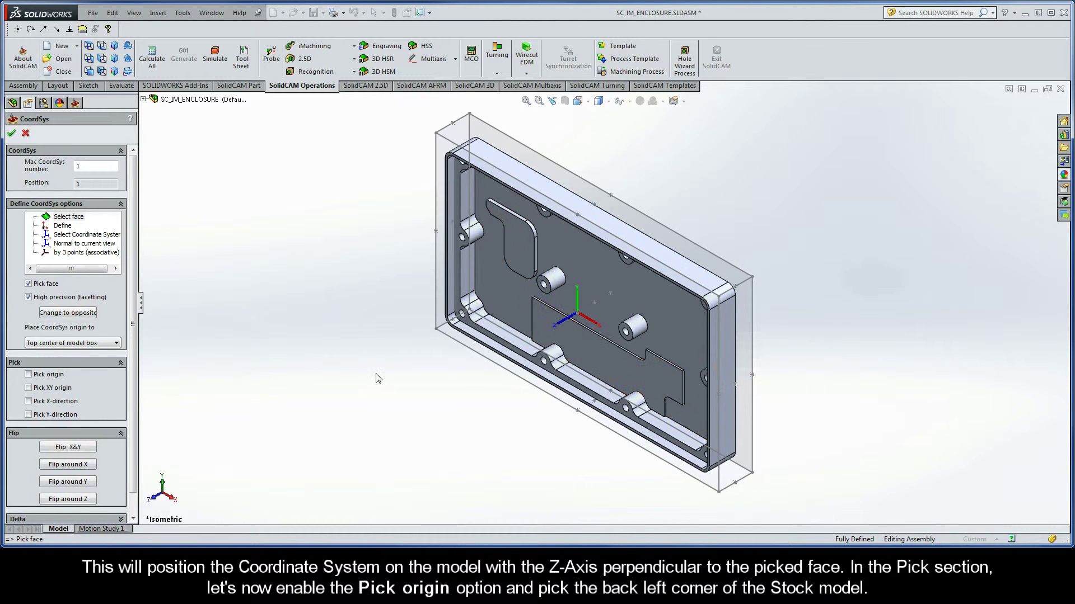
{"action": "left_click", "coordinate": [28, 375]}
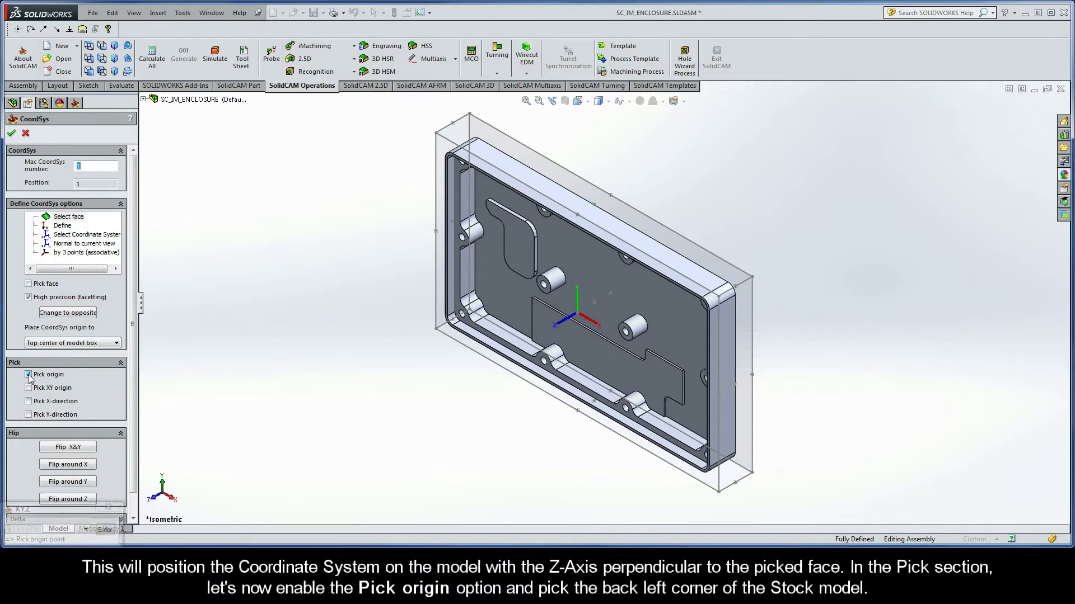
{"action": "left_click", "coordinate": [436, 133]}
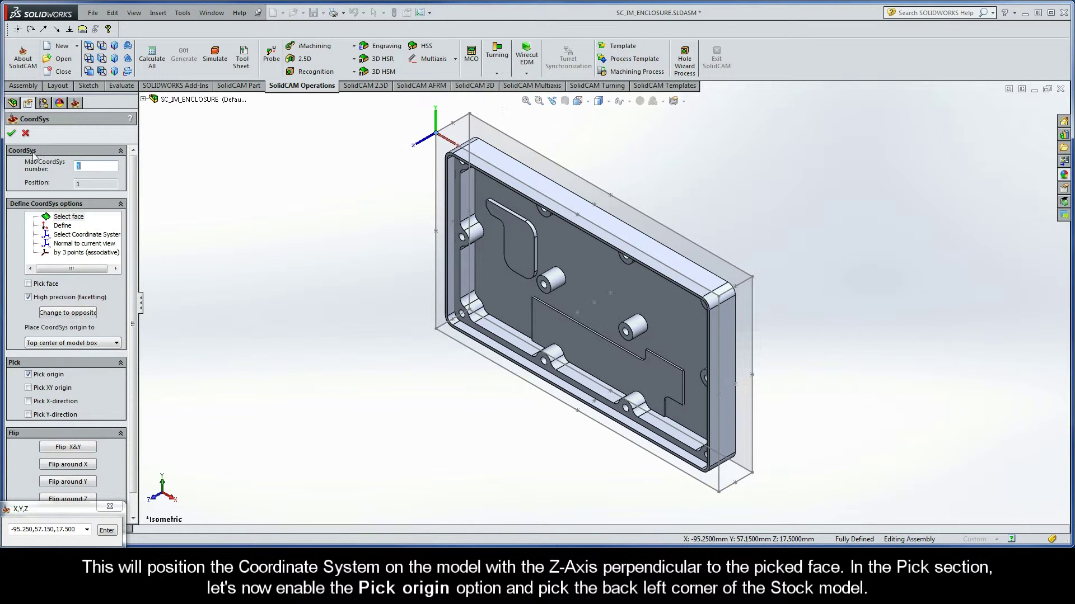
{"action": "left_click", "coordinate": [11, 134]}
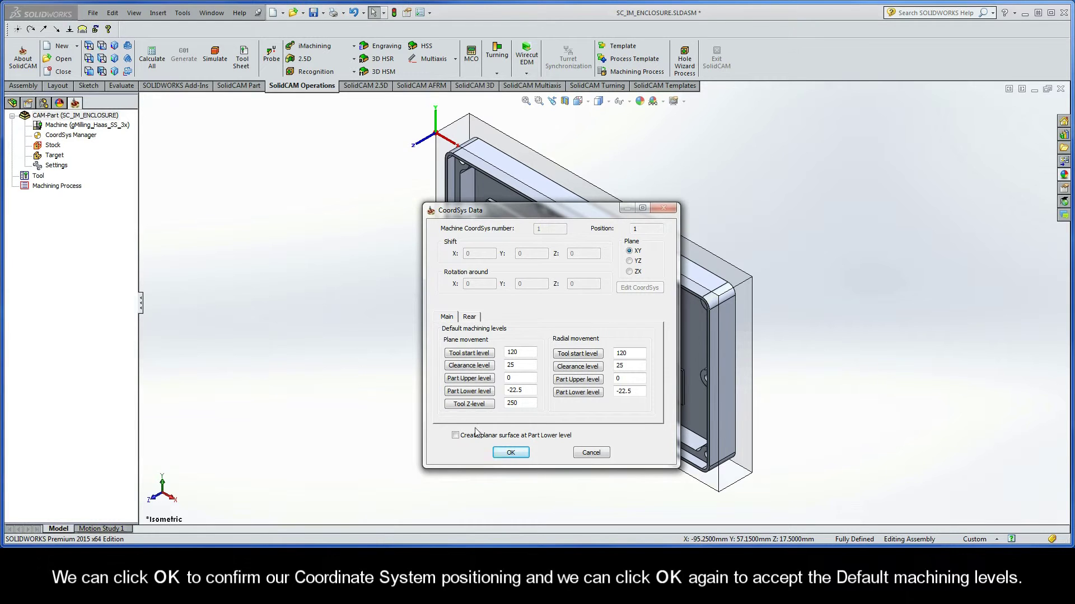
{"action": "left_click", "coordinate": [509, 451]}
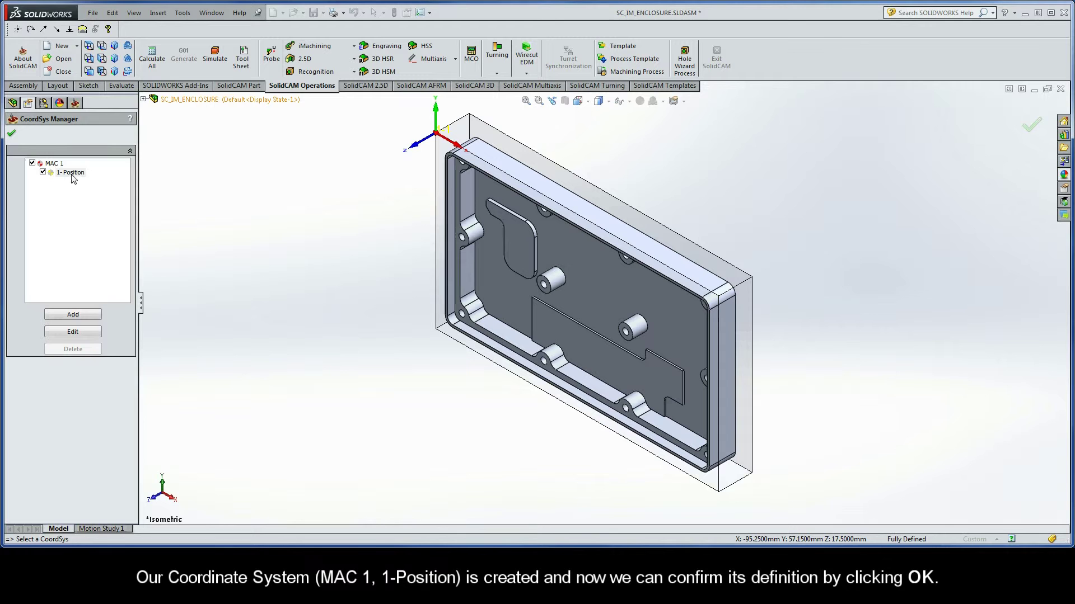
{"action": "left_click", "coordinate": [12, 133]}
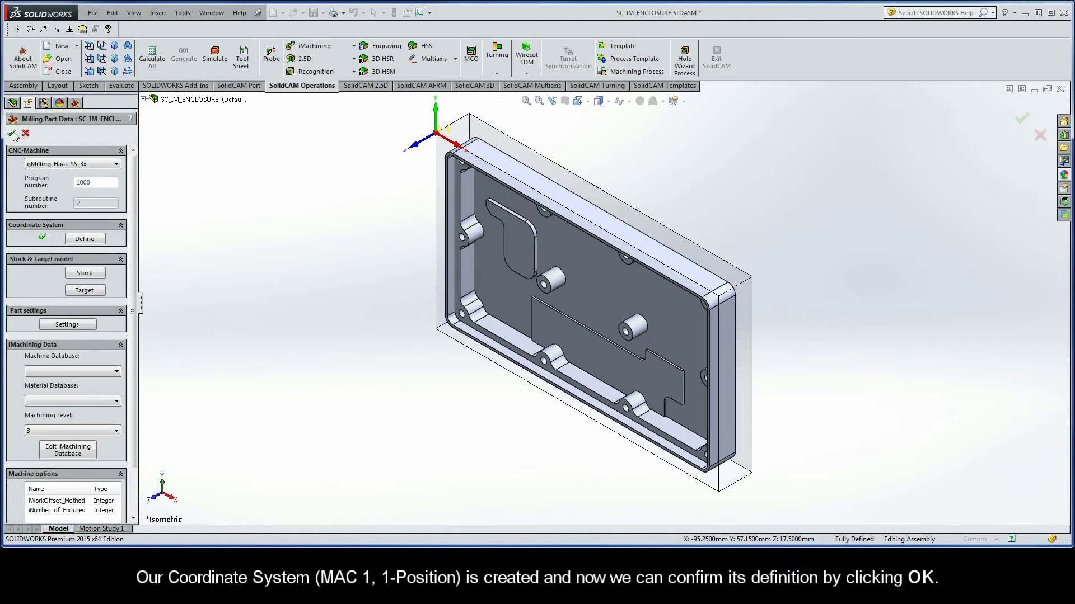
Define the stock from a 3D model, using the transparent box solid around the enclosure
{"action": "left_click", "coordinate": [115, 47]}
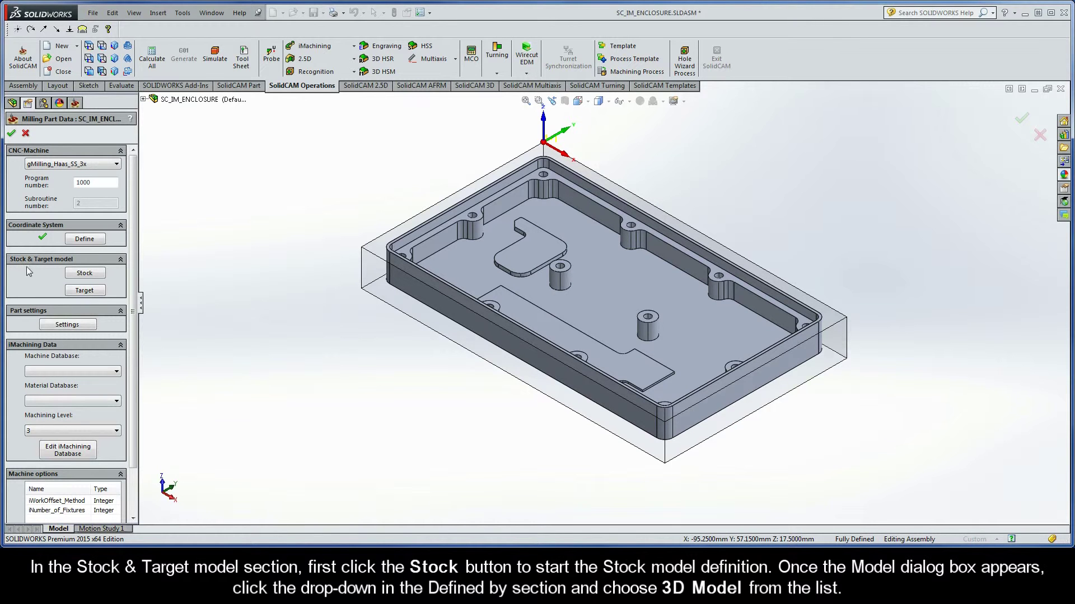
{"action": "left_click", "coordinate": [83, 276]}
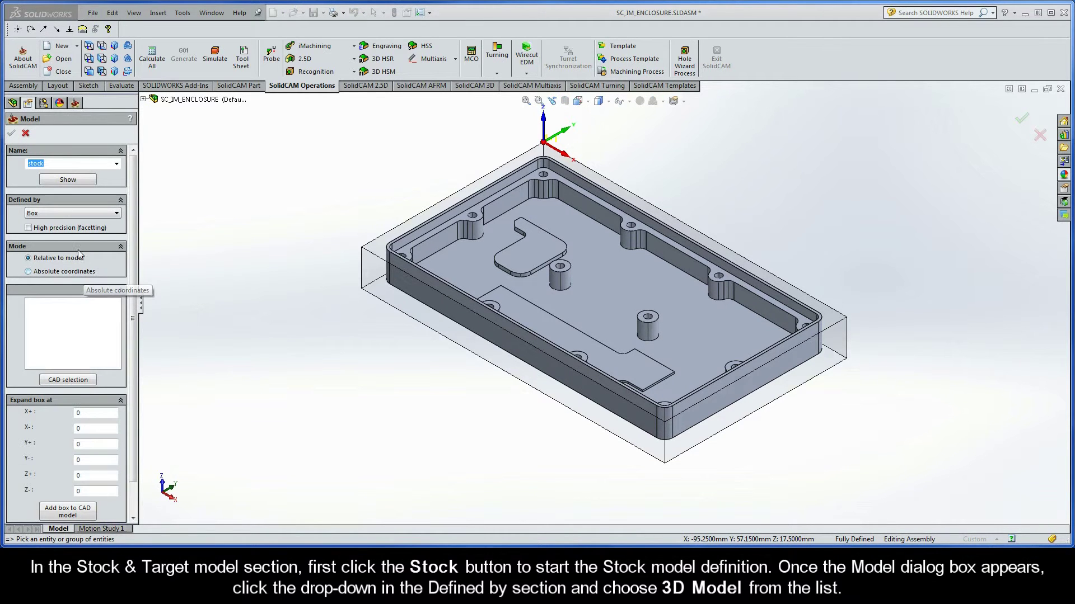
{"action": "left_click", "coordinate": [74, 214]}
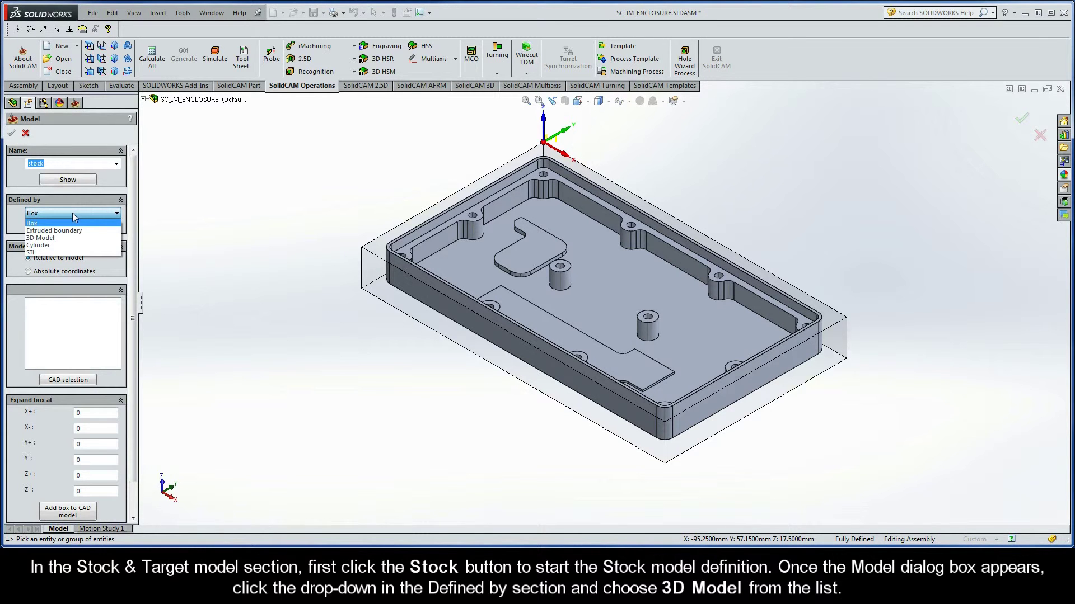
{"action": "left_click", "coordinate": [58, 239]}
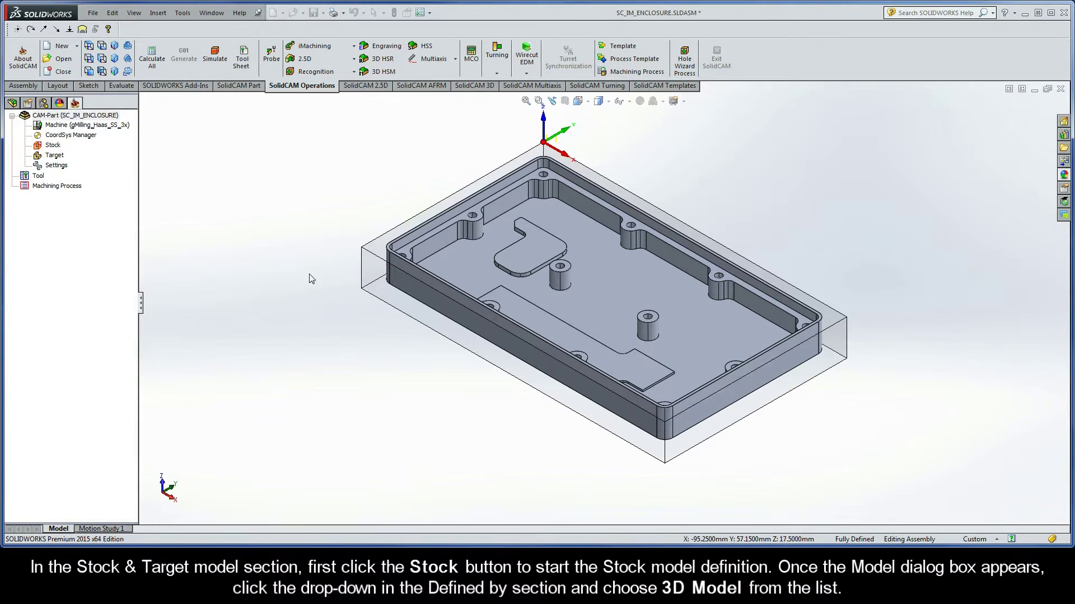
{"action": "left_click", "coordinate": [371, 264]}
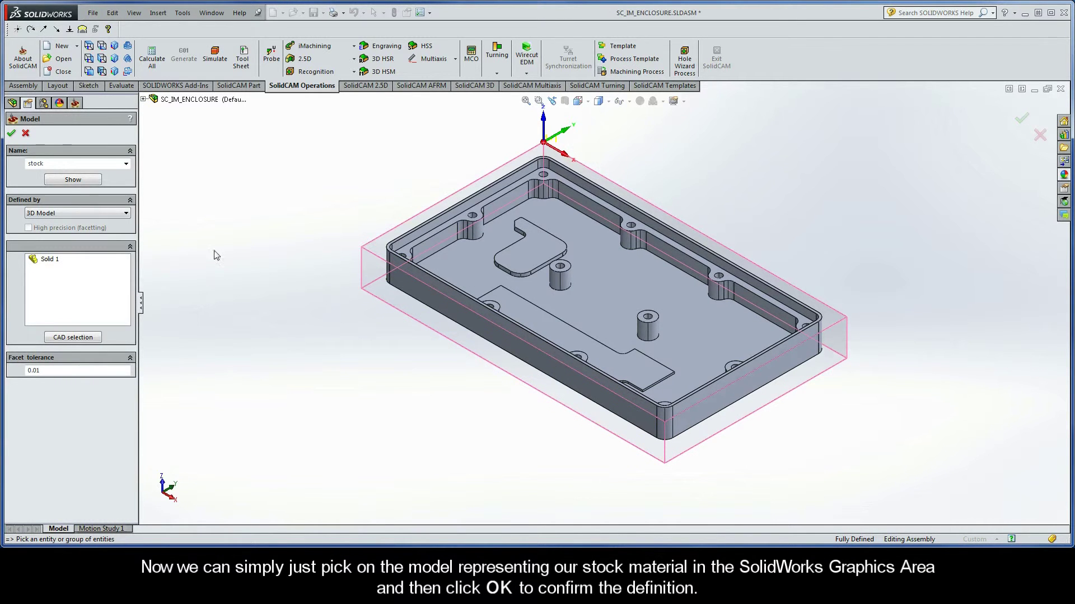
{"action": "left_click", "coordinate": [12, 134]}
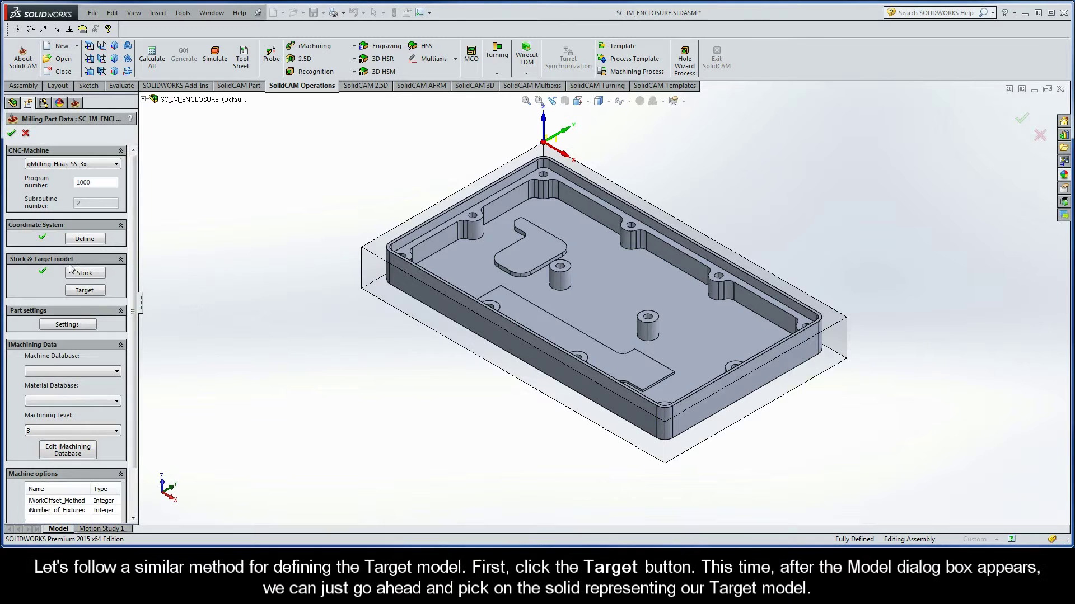
Set the enclosure solid as the CAM-part's target model
{"action": "left_click", "coordinate": [85, 293]}
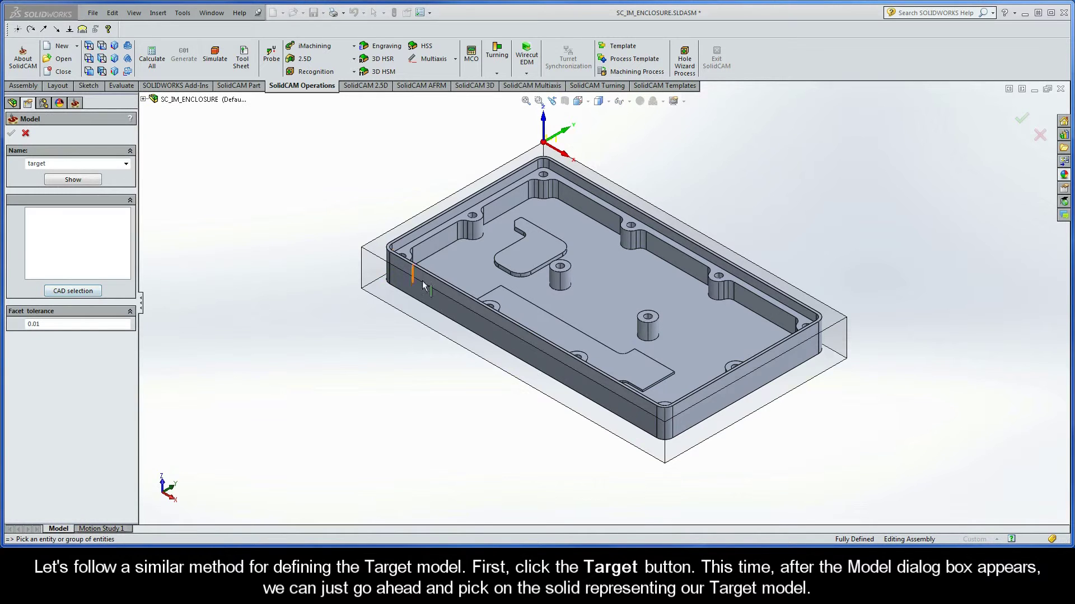
{"action": "left_click", "coordinate": [463, 261]}
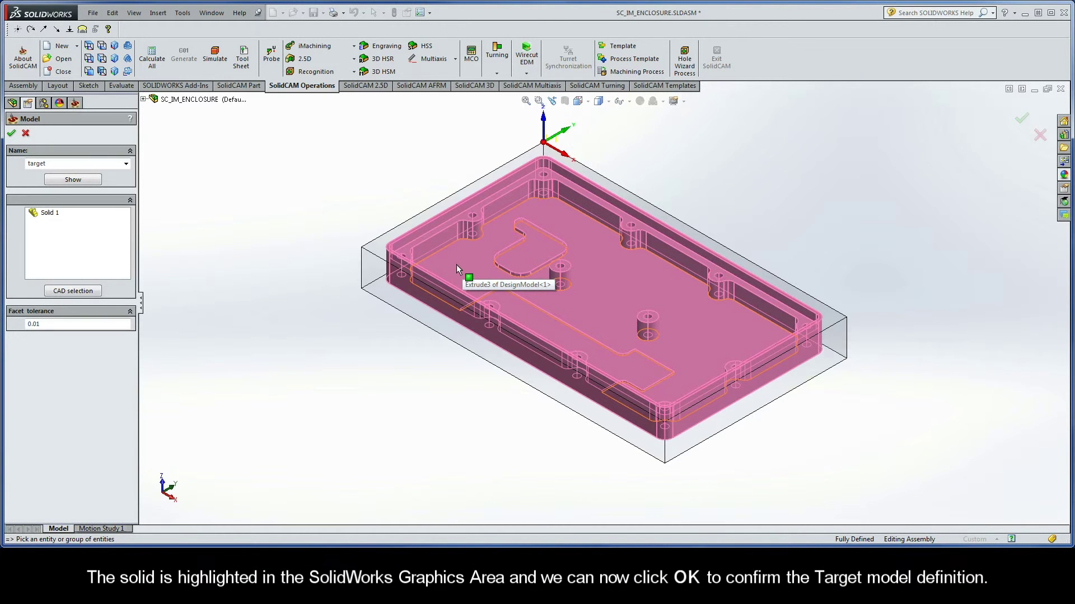
{"action": "left_click", "coordinate": [12, 134]}
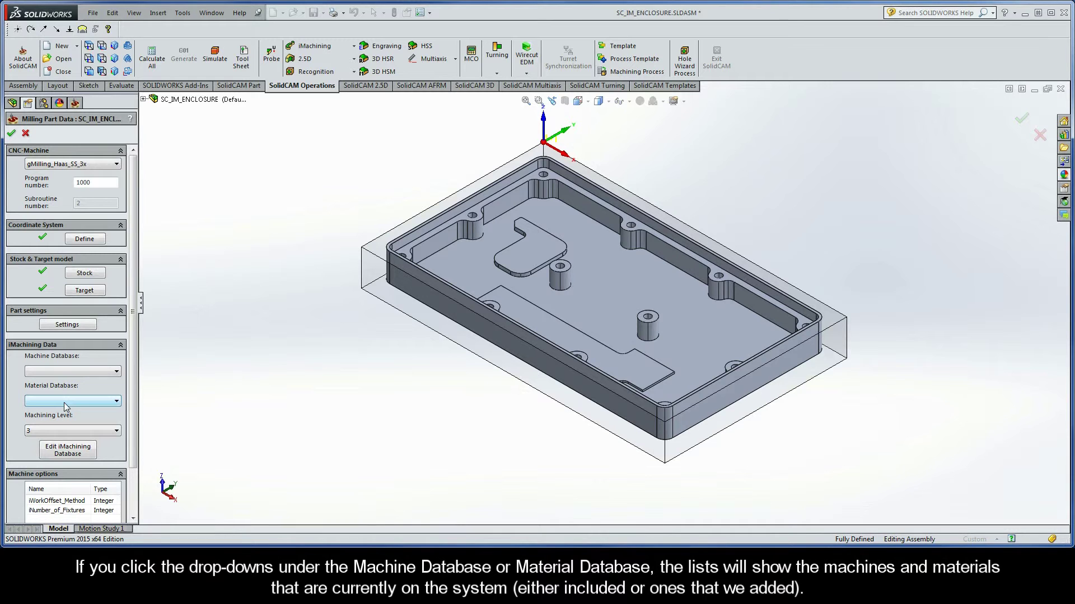
{"action": "left_click", "coordinate": [68, 372]}
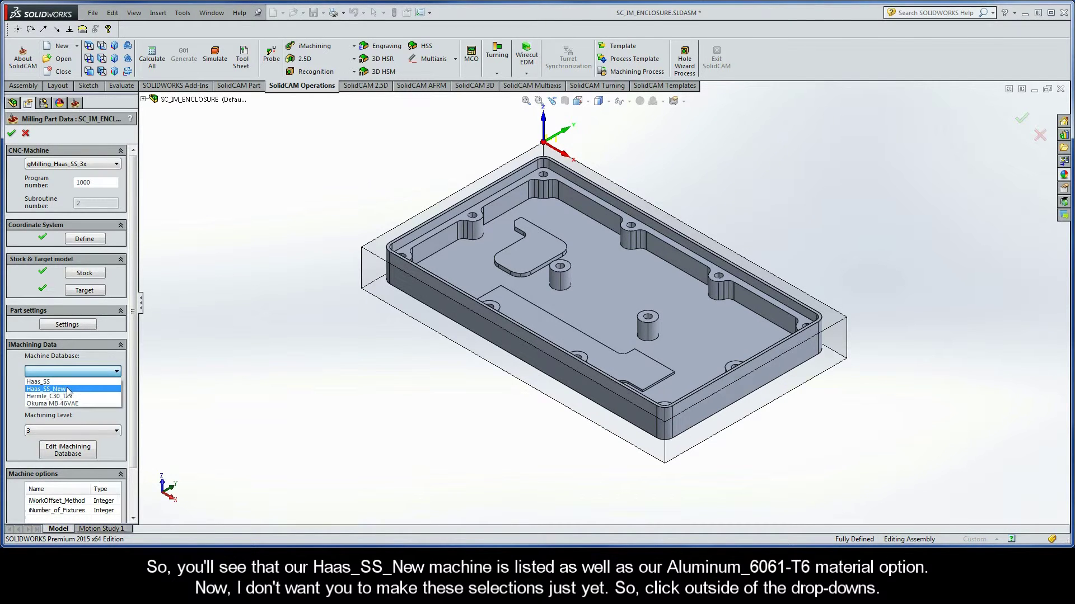
{"action": "left_click", "coordinate": [68, 371]}
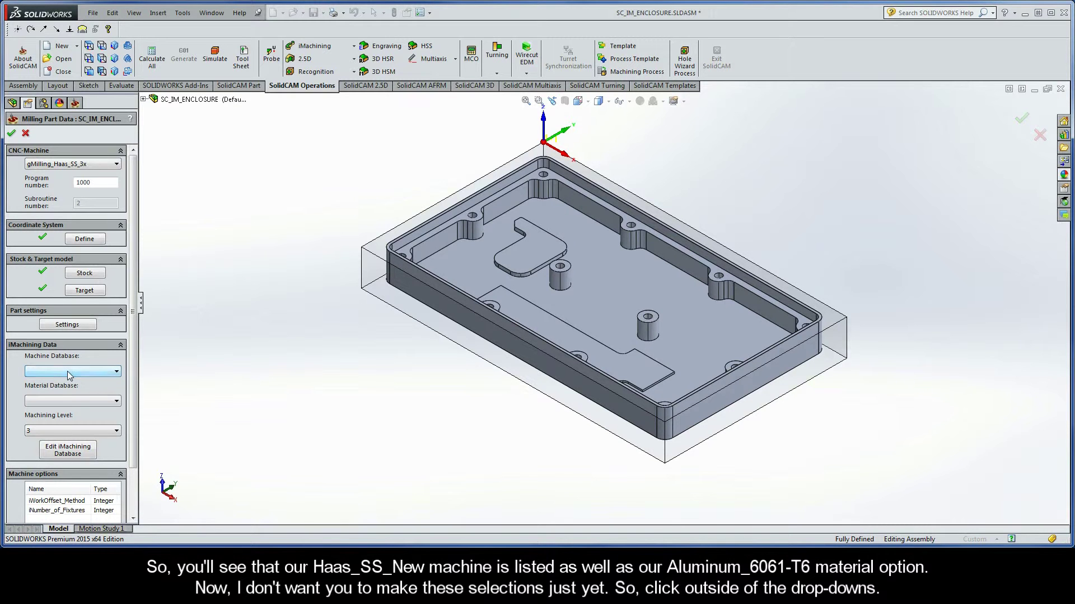
{"action": "left_click", "coordinate": [67, 402]}
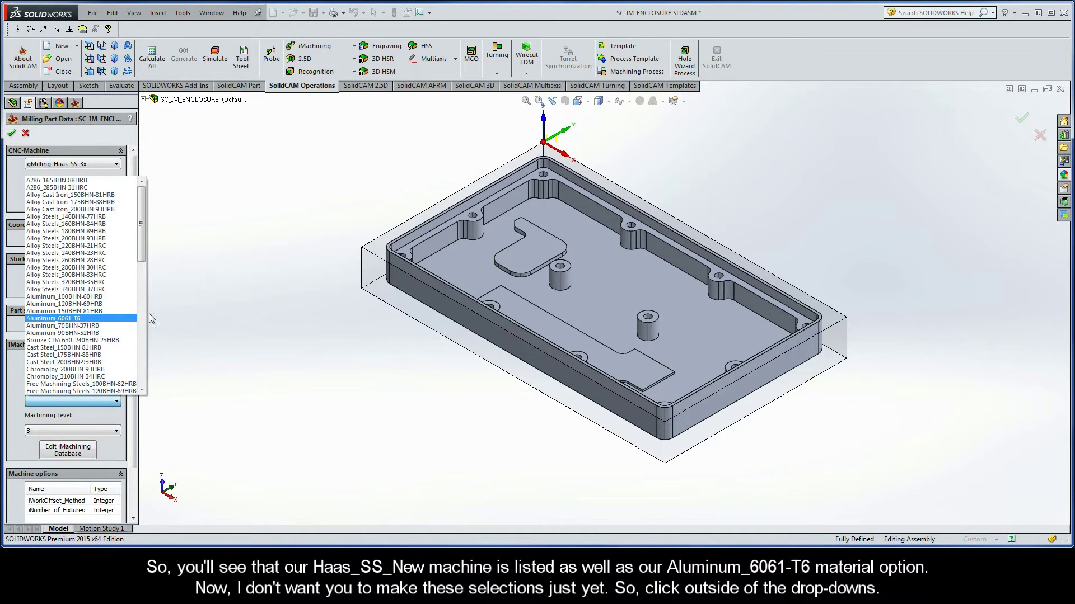
{"action": "left_click", "coordinate": [172, 309]}
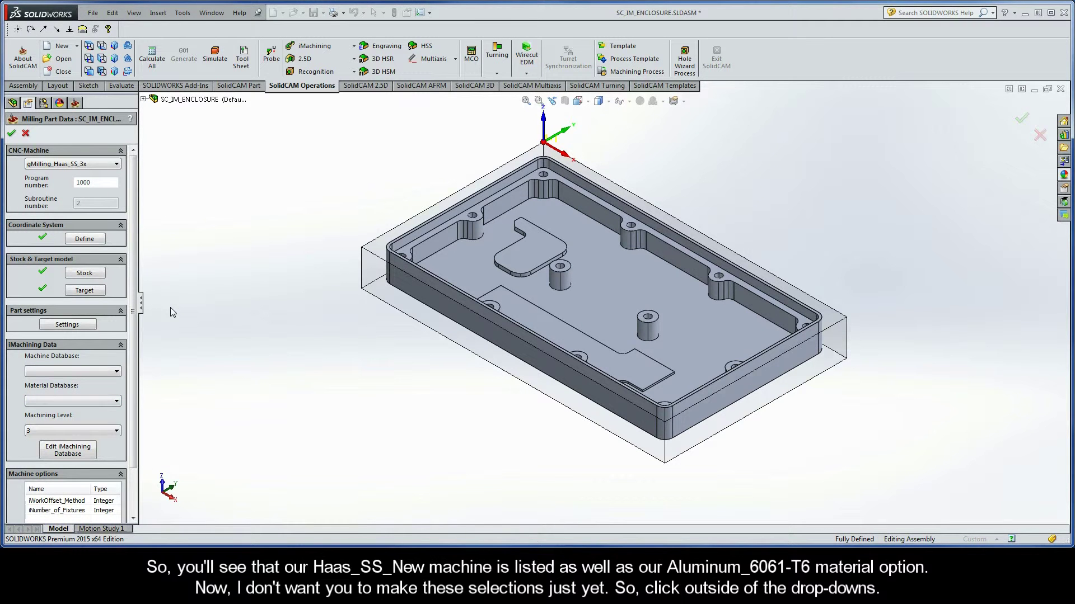
{"action": "left_click", "coordinate": [68, 452]}
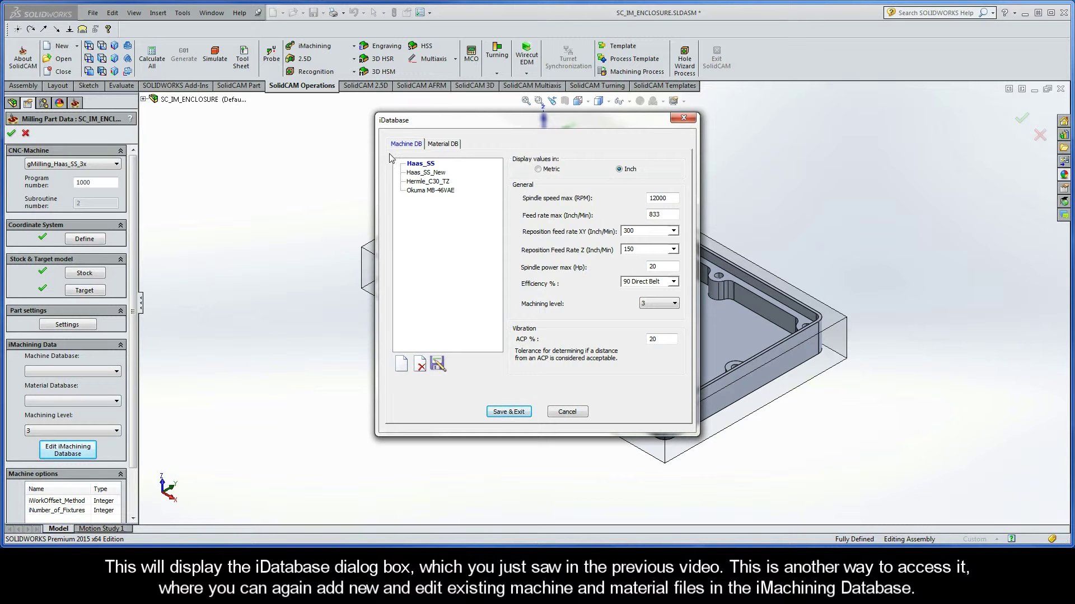
{"action": "left_click", "coordinate": [444, 146]}
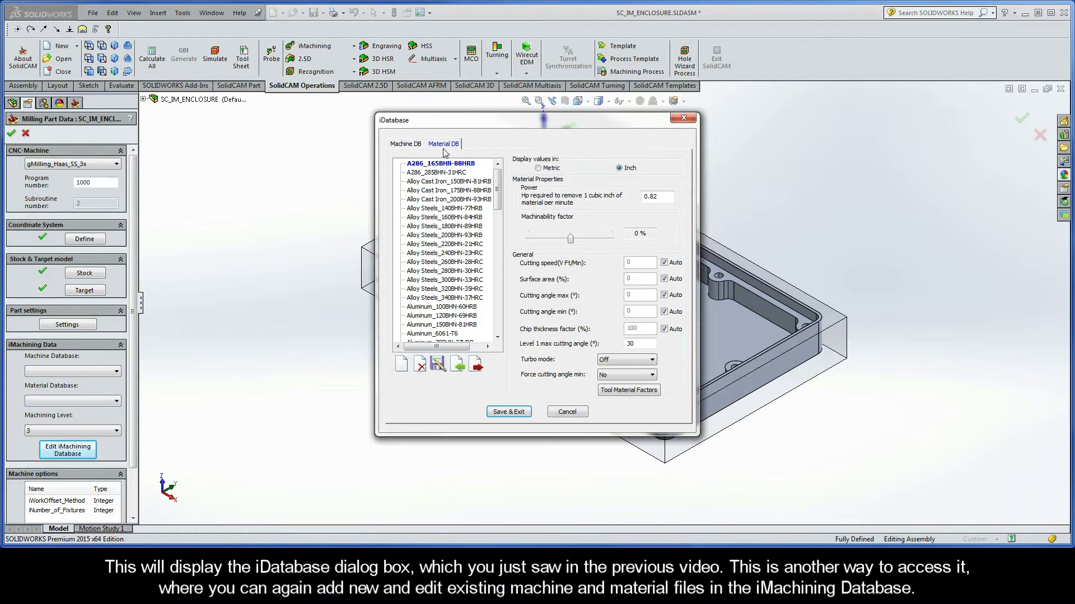
{"action": "left_click", "coordinate": [567, 412]}
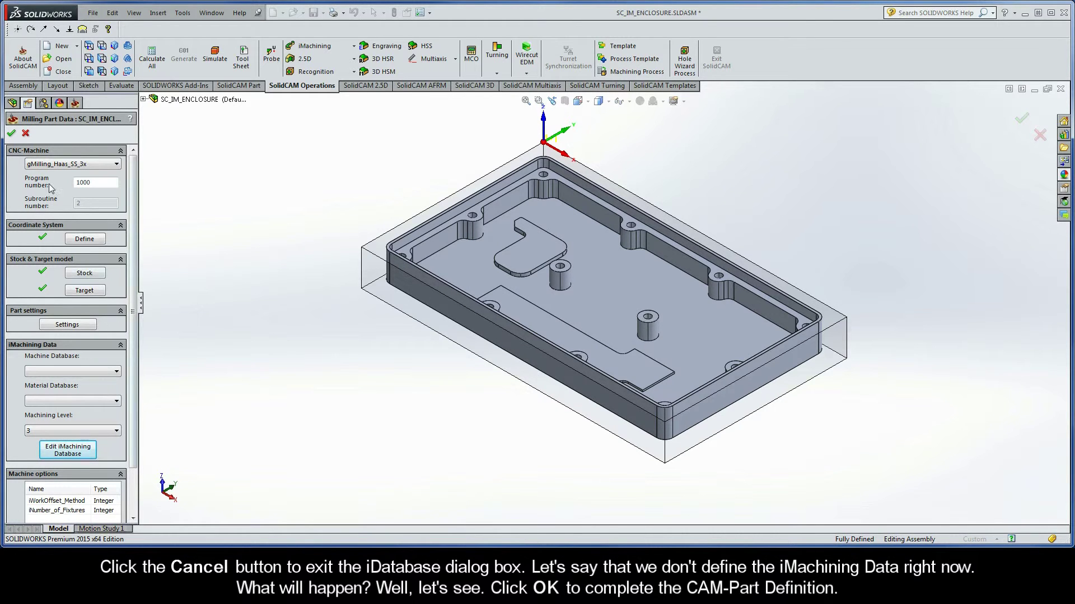
Confirm Milling Part Data to finalize the SC_IM_ENCLOSURE CAM-part setup
{"action": "left_click", "coordinate": [11, 134]}
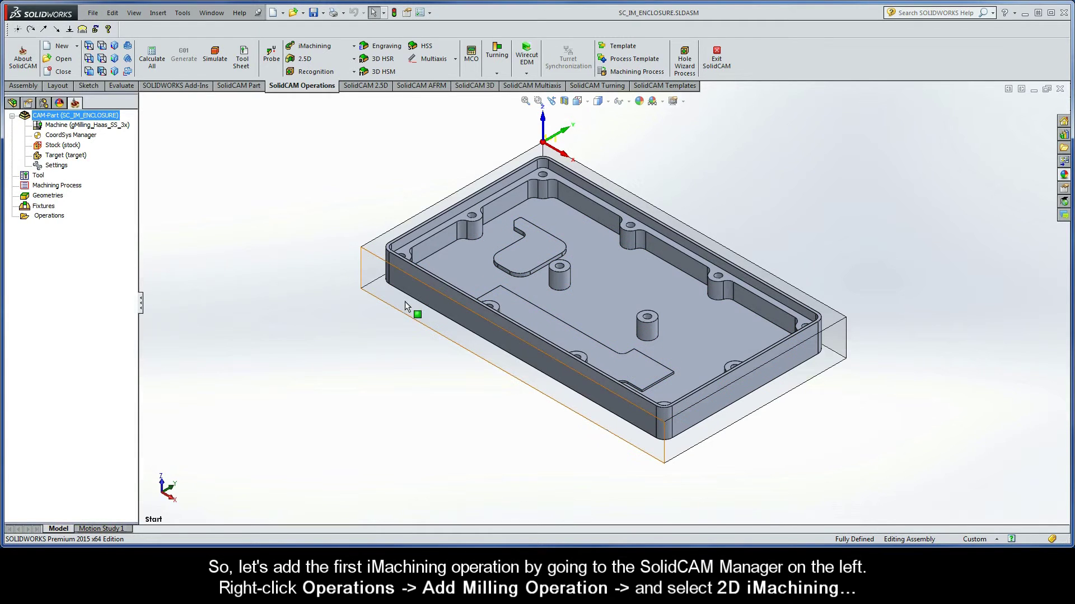
Add a 2D iMachining operation and choose Haas_SS_New as its machine
{"action": "right_click", "coordinate": [63, 219]}
{"action": "mouse_move", "coordinate": [116, 241]}
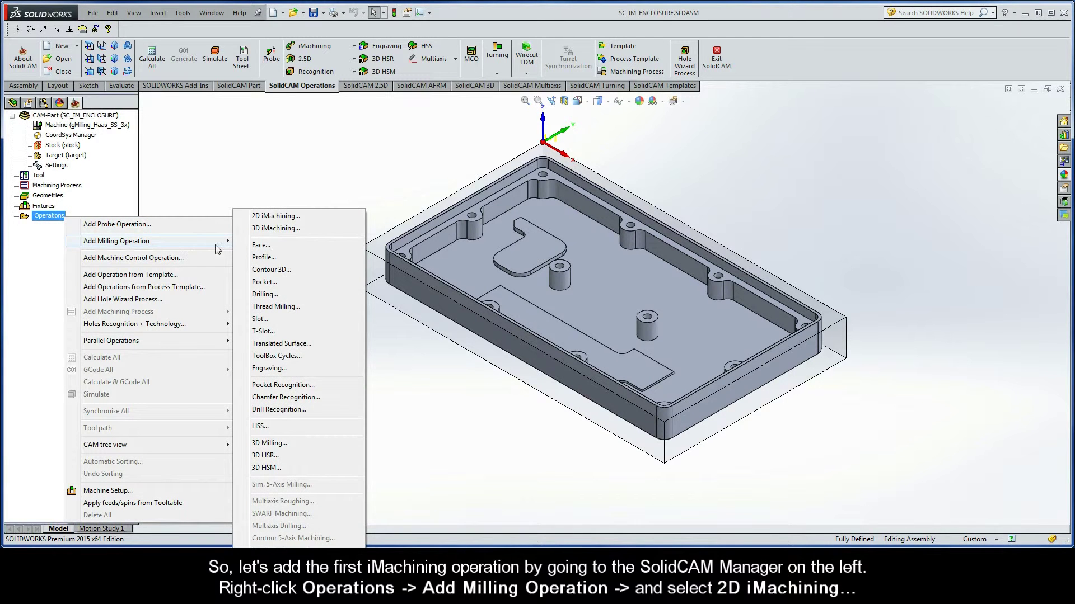
{"action": "left_click", "coordinate": [303, 220]}
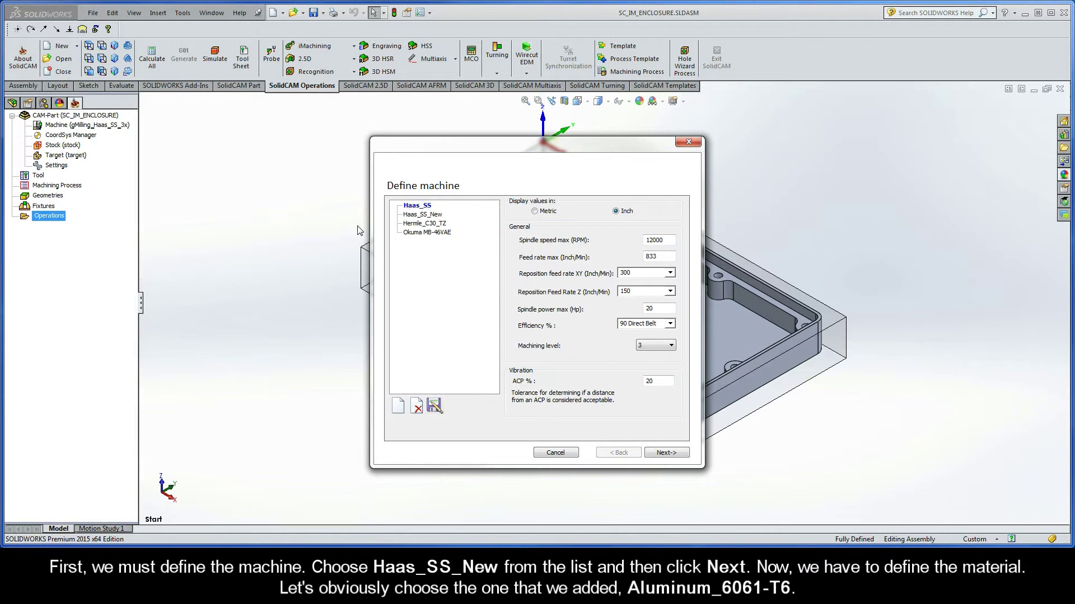
{"action": "left_click", "coordinate": [429, 217]}
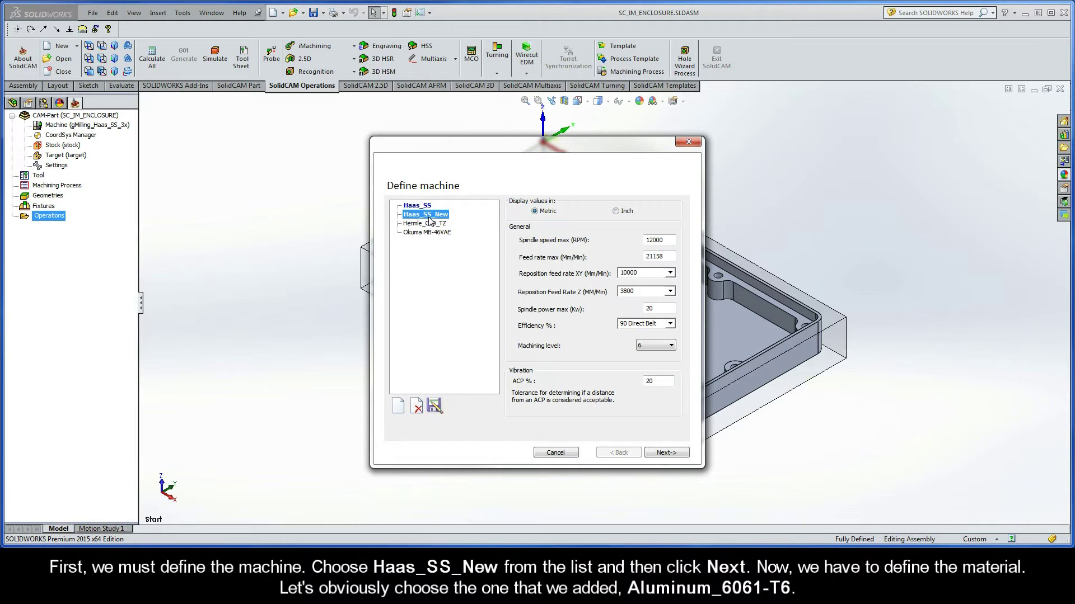
{"action": "left_click", "coordinate": [667, 453]}
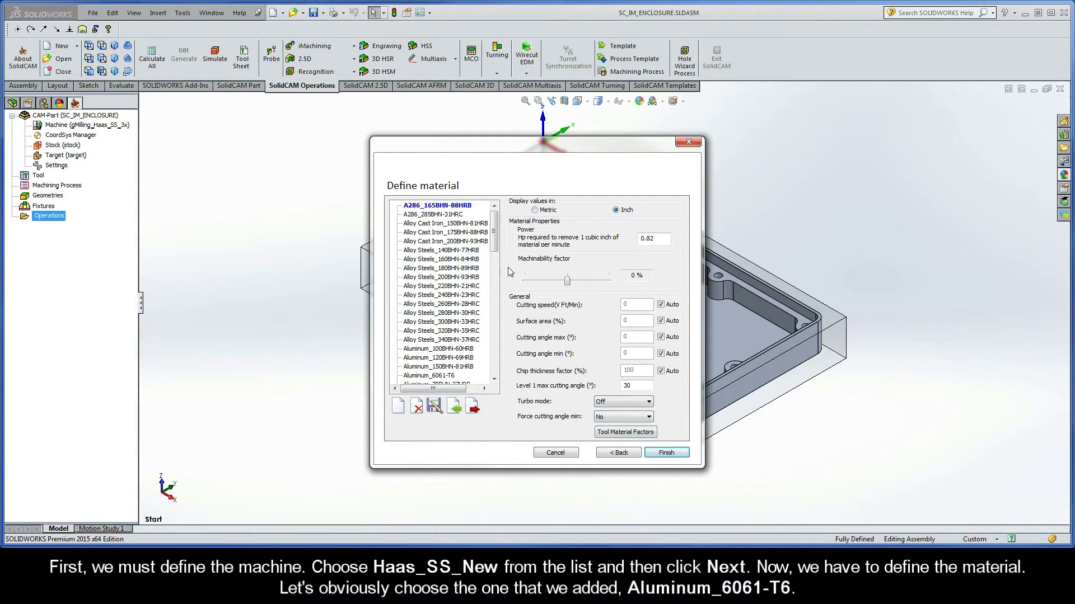
Select Aluminum_6061-T6 as the work material and finish the Technology Wizard
{"action": "left_click_drag", "start_coordinate": [498, 240], "coordinate": [497, 263]}
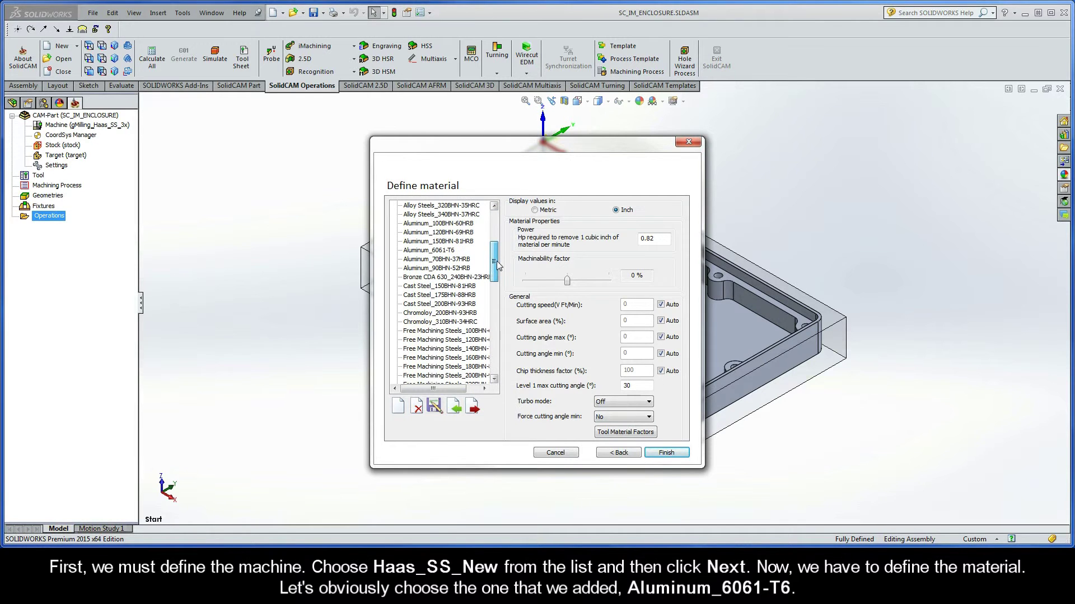
{"action": "left_click", "coordinate": [448, 251]}
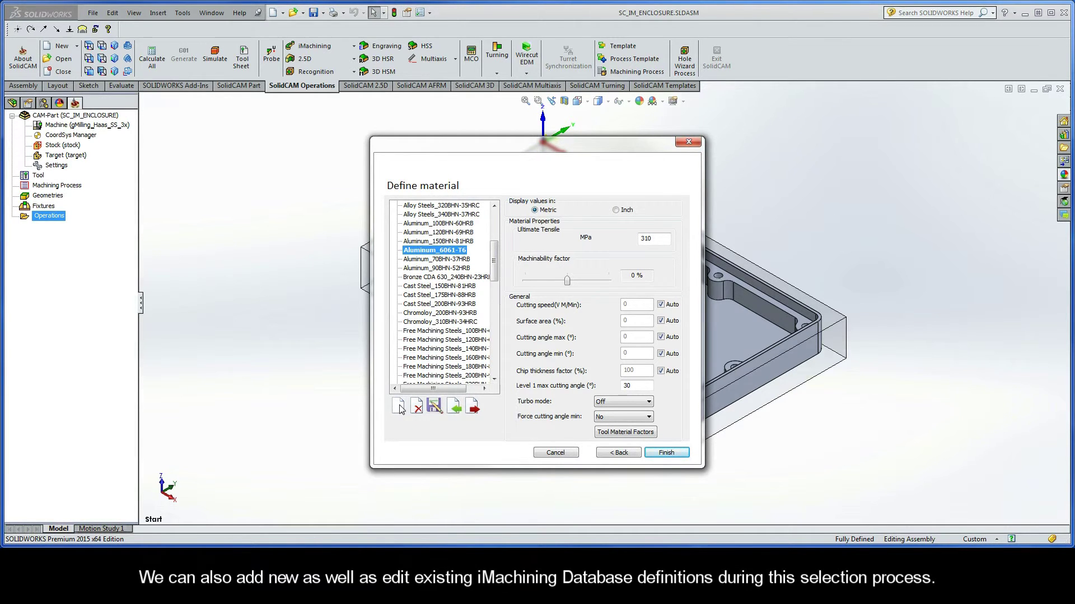
{"action": "left_click", "coordinate": [667, 456]}
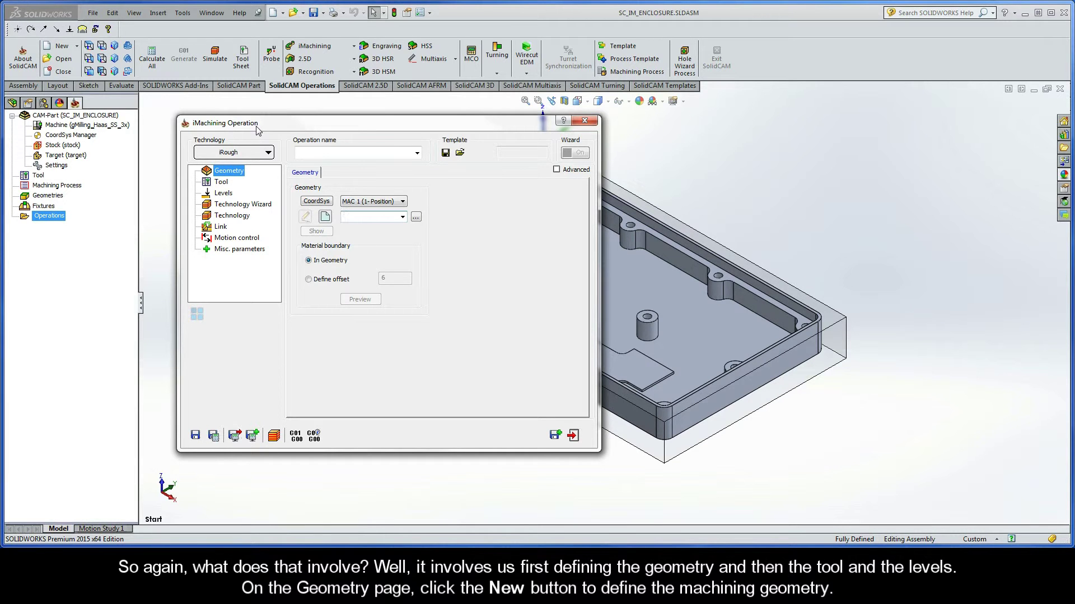
Review the Tool and Levels pages, then start a new machining geometry named contour
{"action": "left_click", "coordinate": [224, 182]}
{"action": "left_click", "coordinate": [223, 196]}
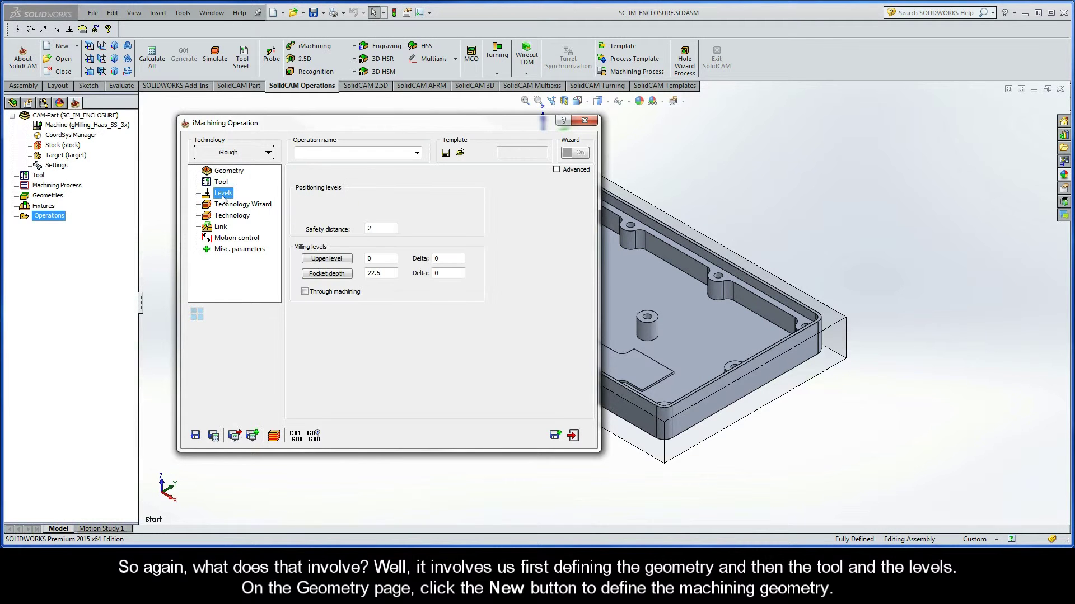
{"action": "left_click", "coordinate": [229, 171]}
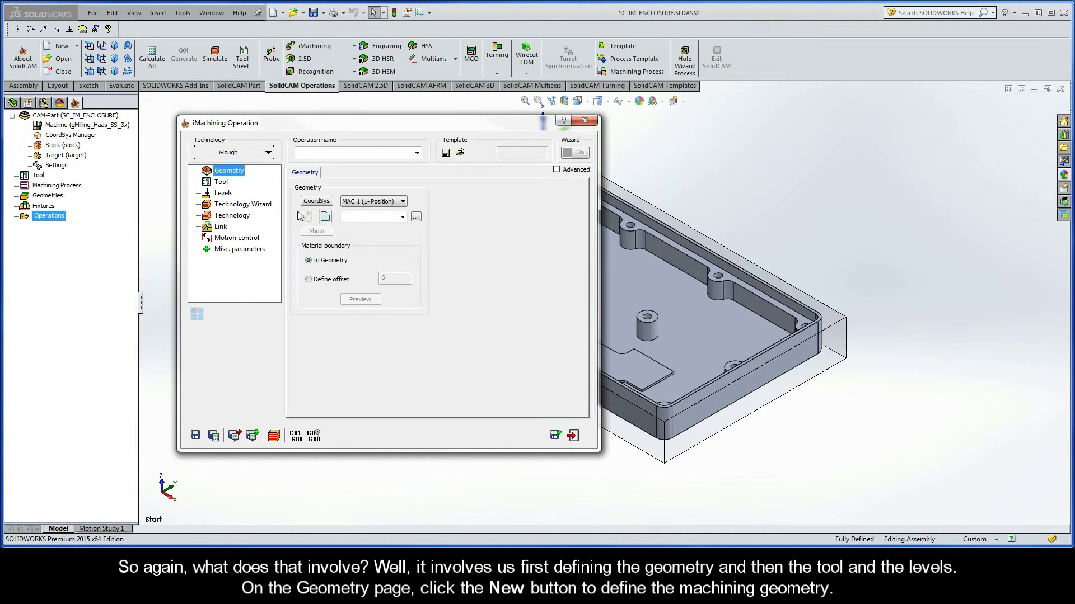
{"action": "left_click", "coordinate": [324, 217]}
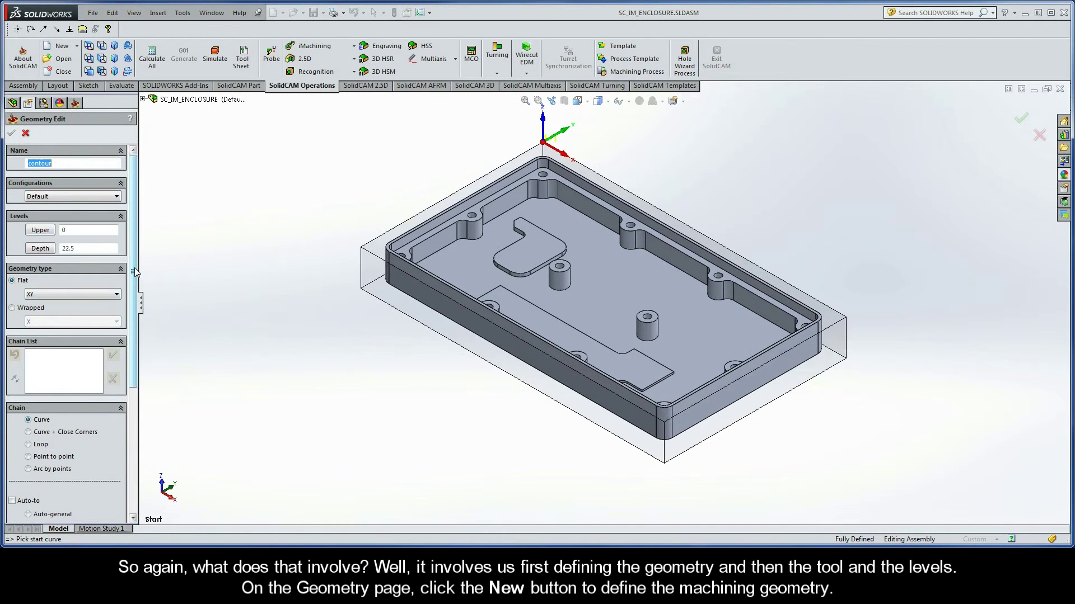
Add closed Auto-constant Z chains along the stock's and the target's lower outlines
{"action": "left_click_drag", "start_coordinate": [134, 268], "coordinate": [129, 342]}
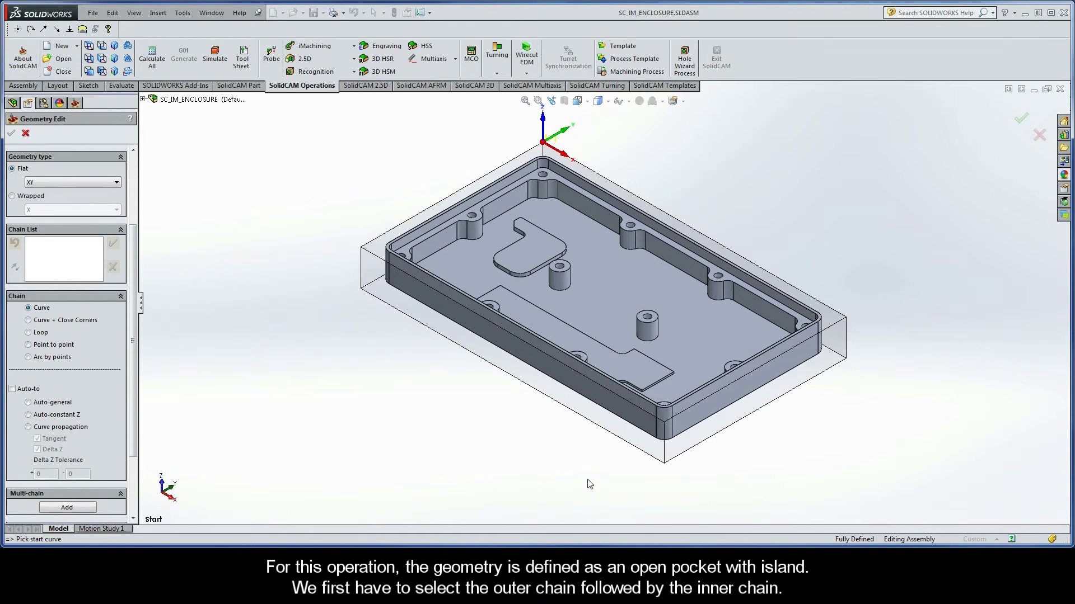
{"action": "left_click", "coordinate": [625, 445]}
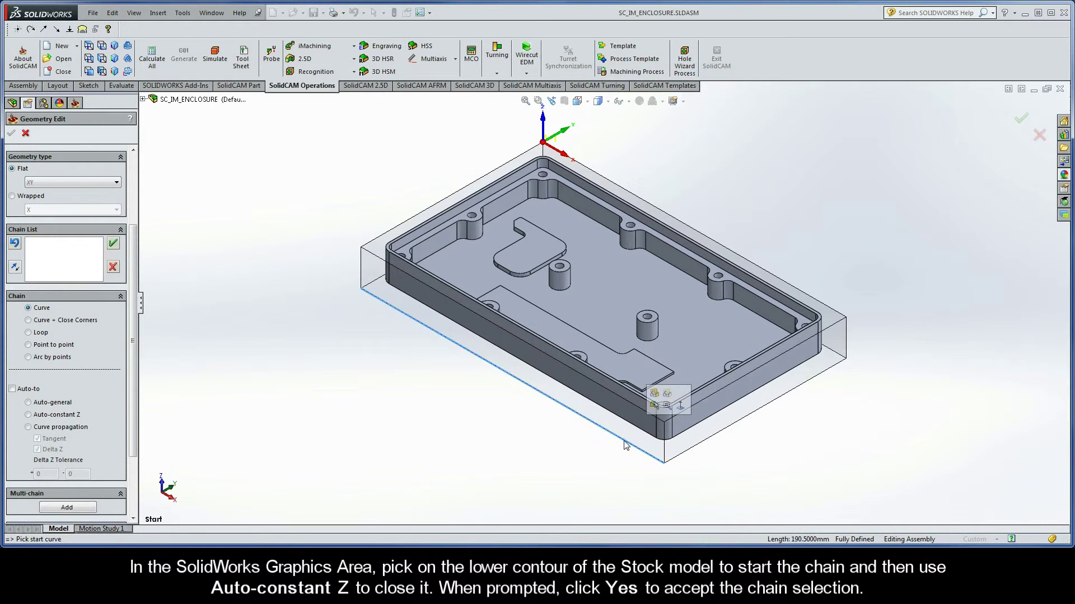
{"action": "left_click", "coordinate": [28, 415]}
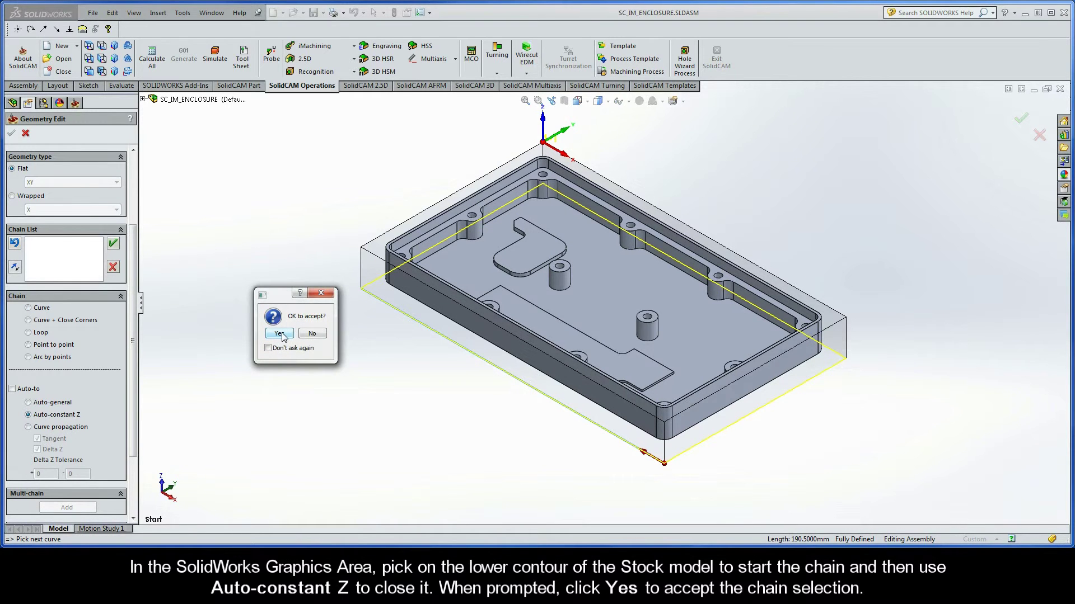
{"action": "left_click", "coordinate": [282, 334]}
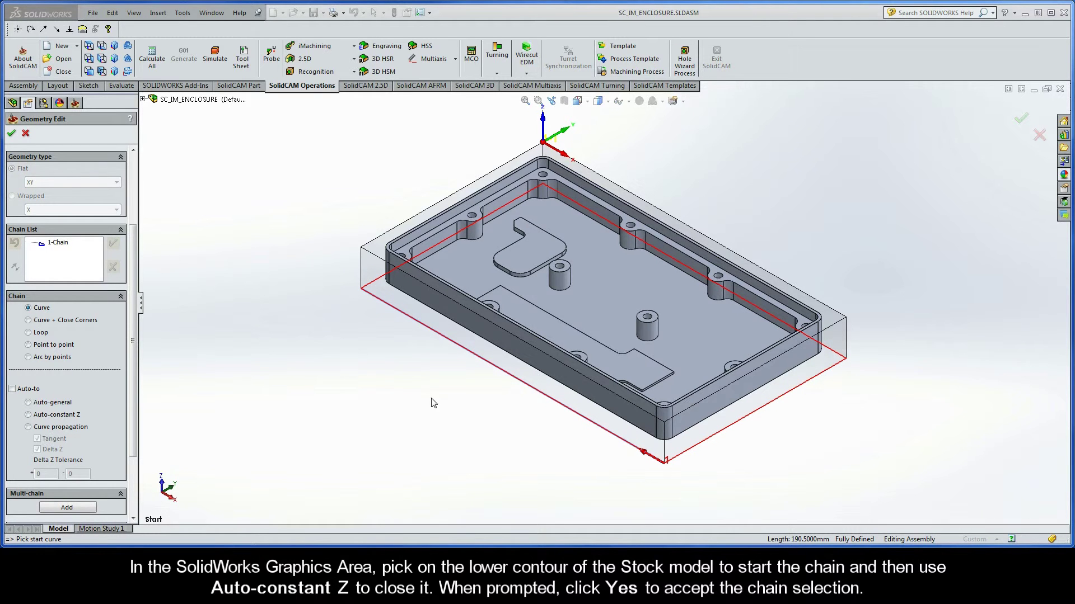
{"action": "left_click", "coordinate": [619, 420]}
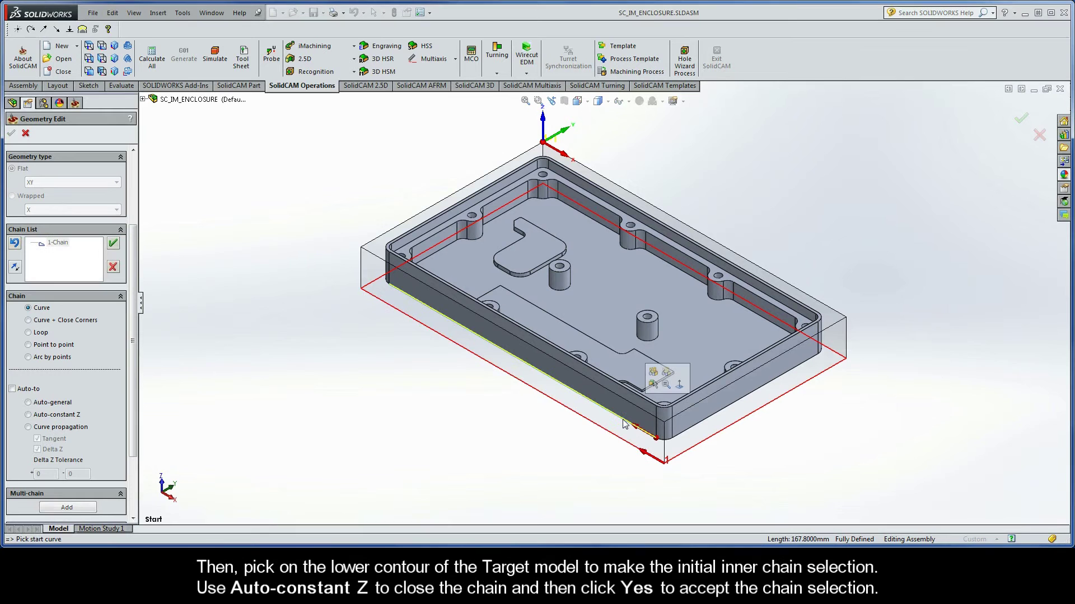
{"action": "left_click", "coordinate": [28, 415]}
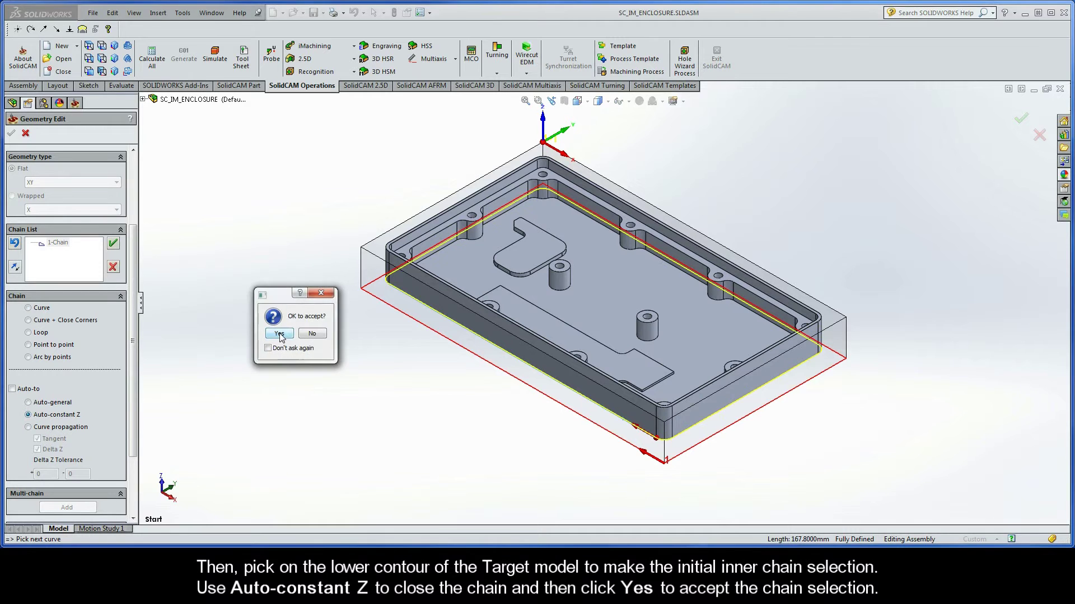
{"action": "left_click", "coordinate": [279, 334]}
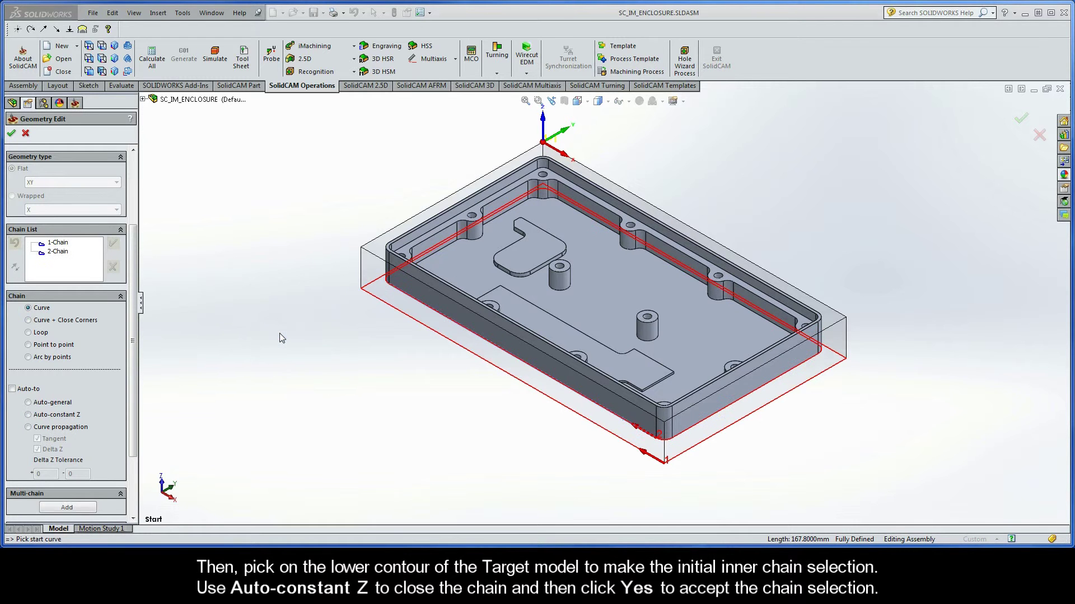
Mark the contour's outer chain (1-Chain) as open and confirm the geometry
{"action": "right_click", "coordinate": [54, 244]}
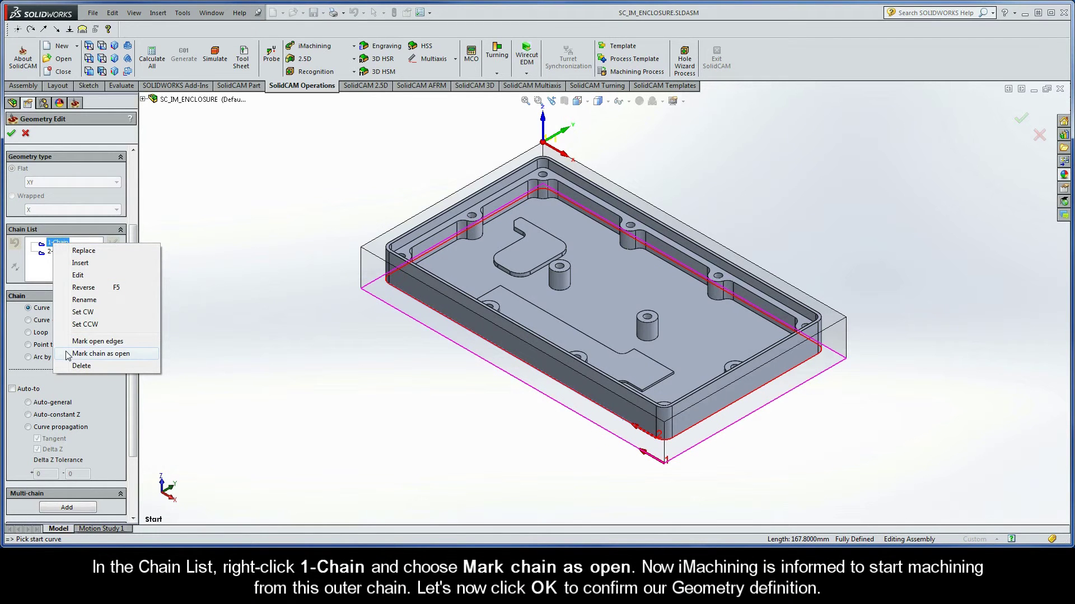
{"action": "left_click", "coordinate": [132, 355]}
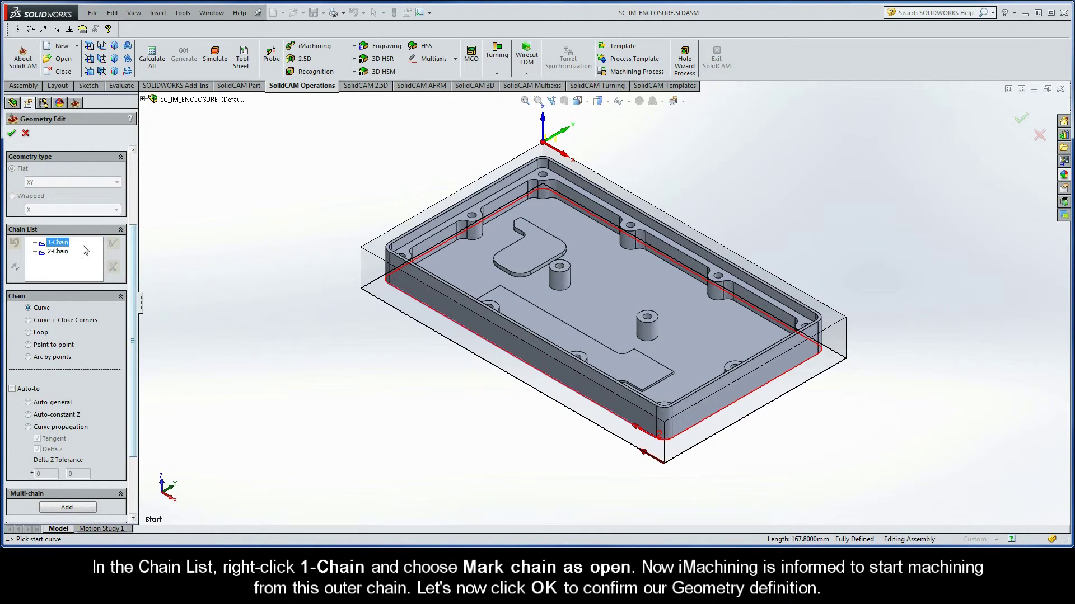
{"action": "left_click", "coordinate": [11, 134]}
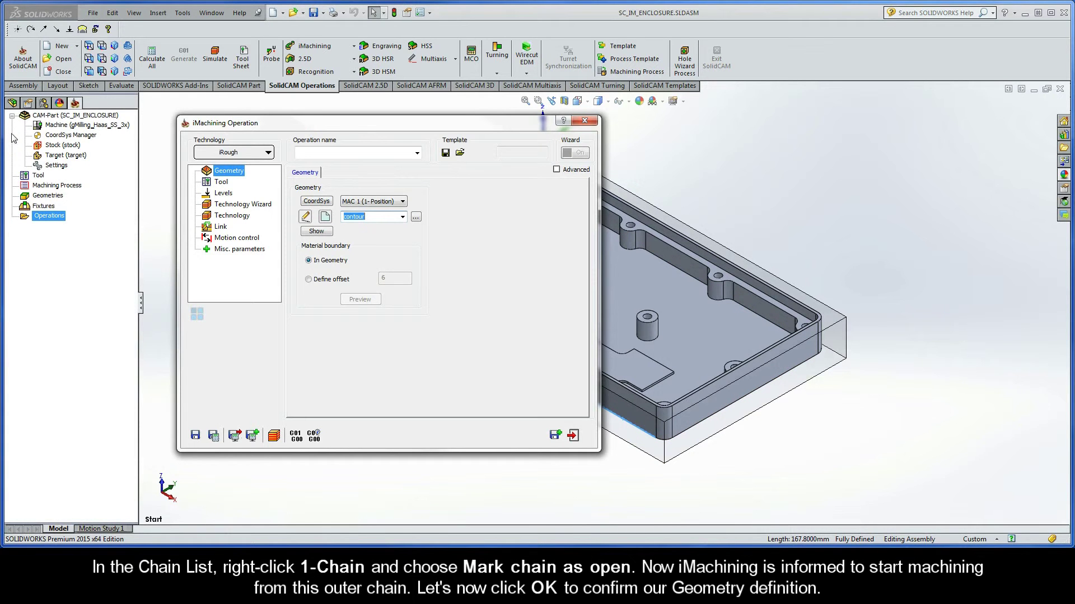
Assign a new 12 mm diameter, 4-flute END MILL as tool 1 for iRough_contour
{"action": "left_click", "coordinate": [221, 184]}
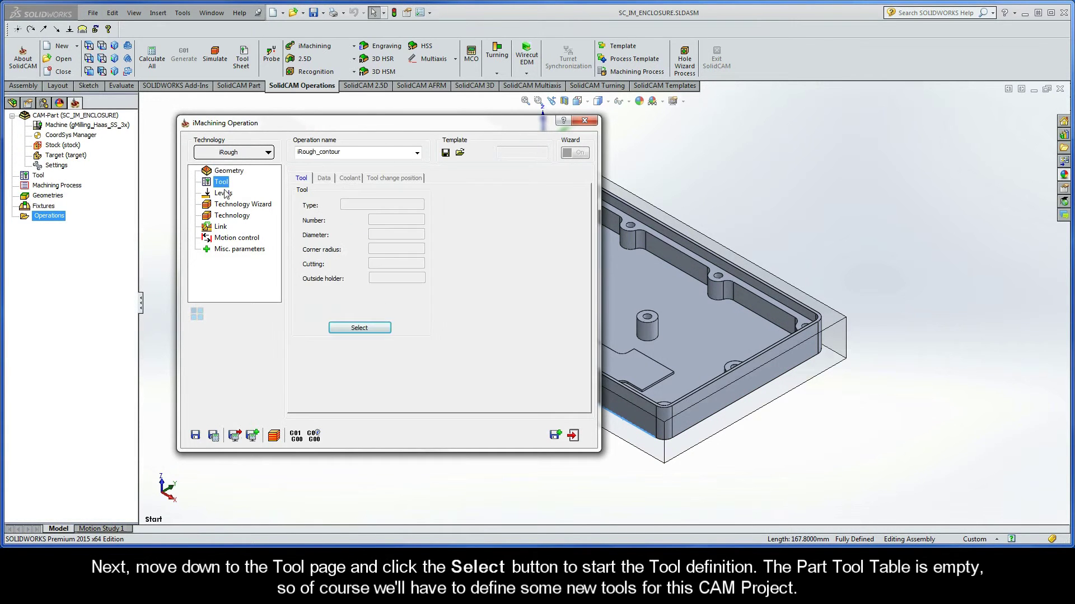
{"action": "left_click", "coordinate": [361, 329]}
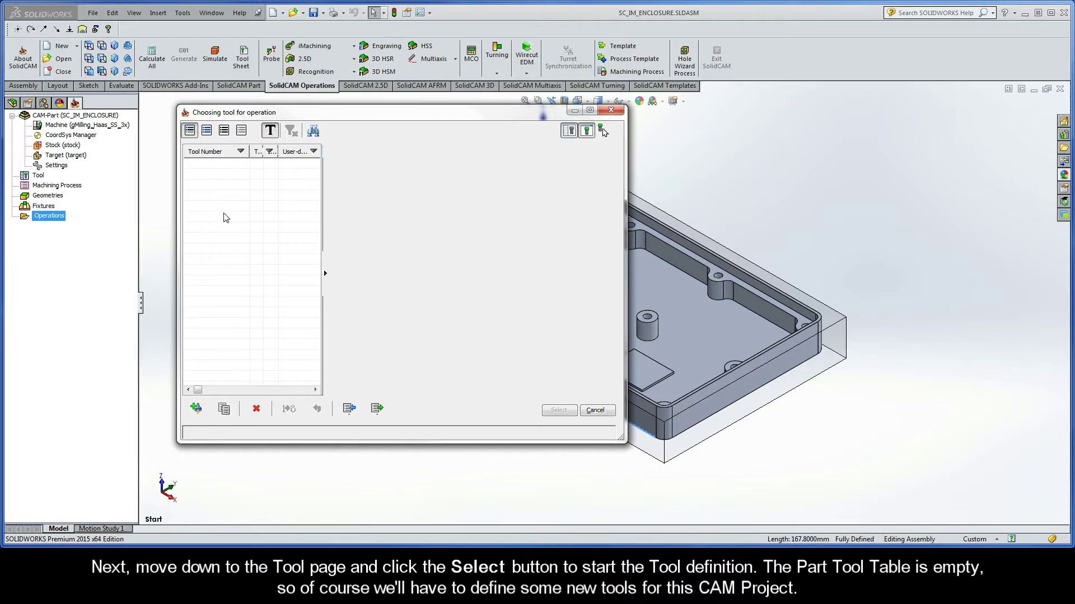
{"action": "left_click", "coordinate": [198, 410]}
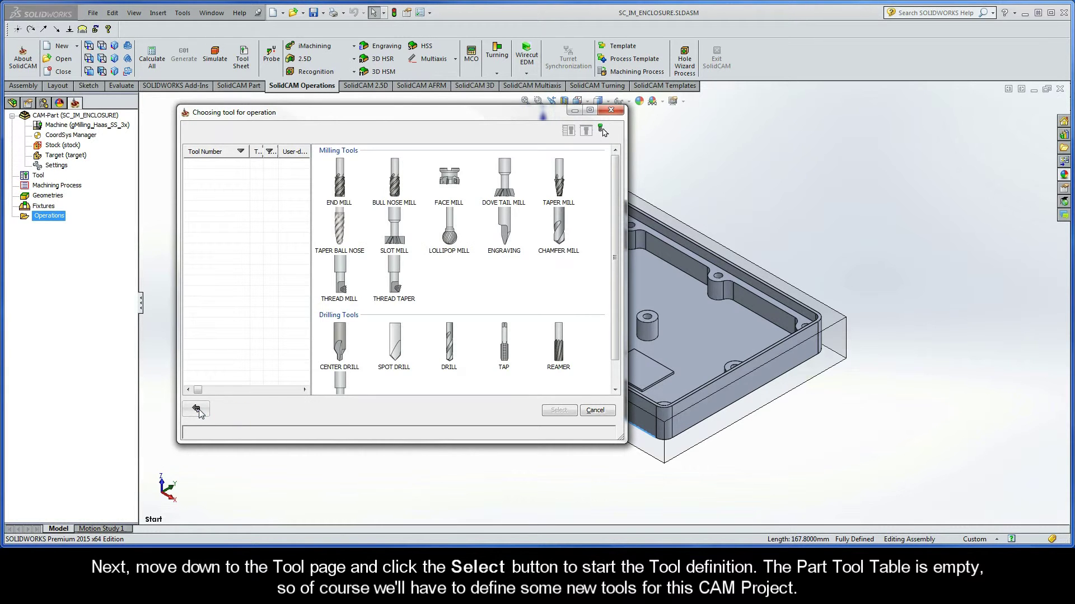
{"action": "left_click", "coordinate": [340, 179]}
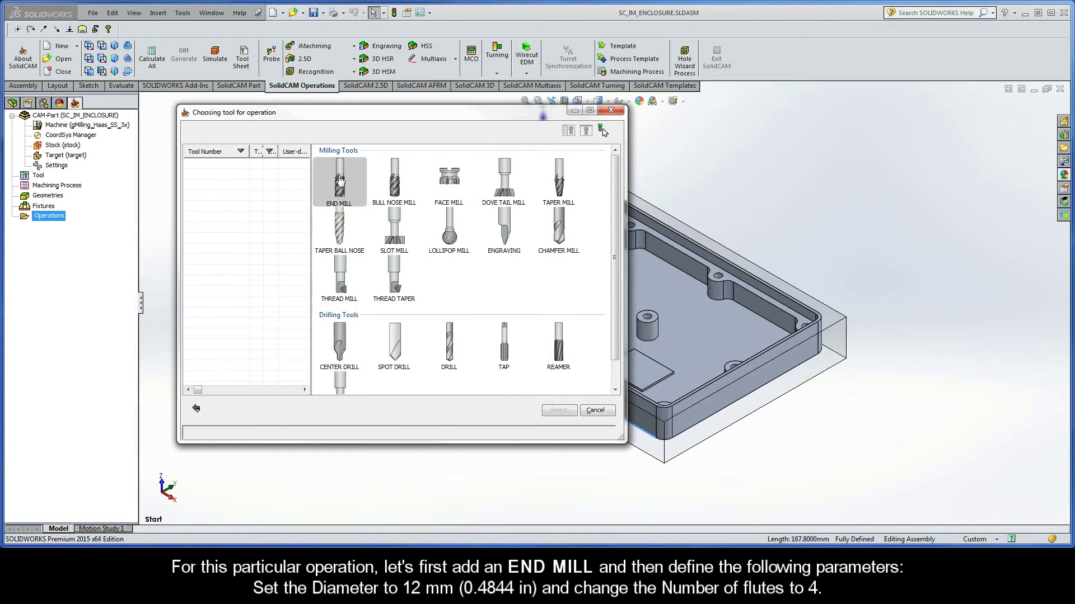
{"action": "double_click", "coordinate": [475, 239]}
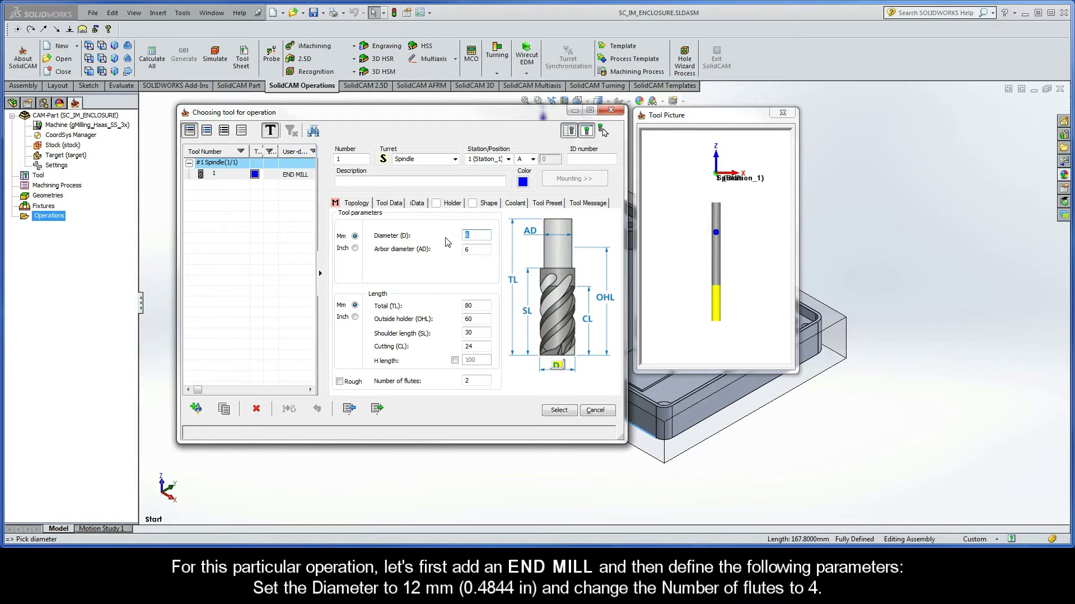
{"action": "type", "text": "12"}
{"action": "key", "text": "Tab"}
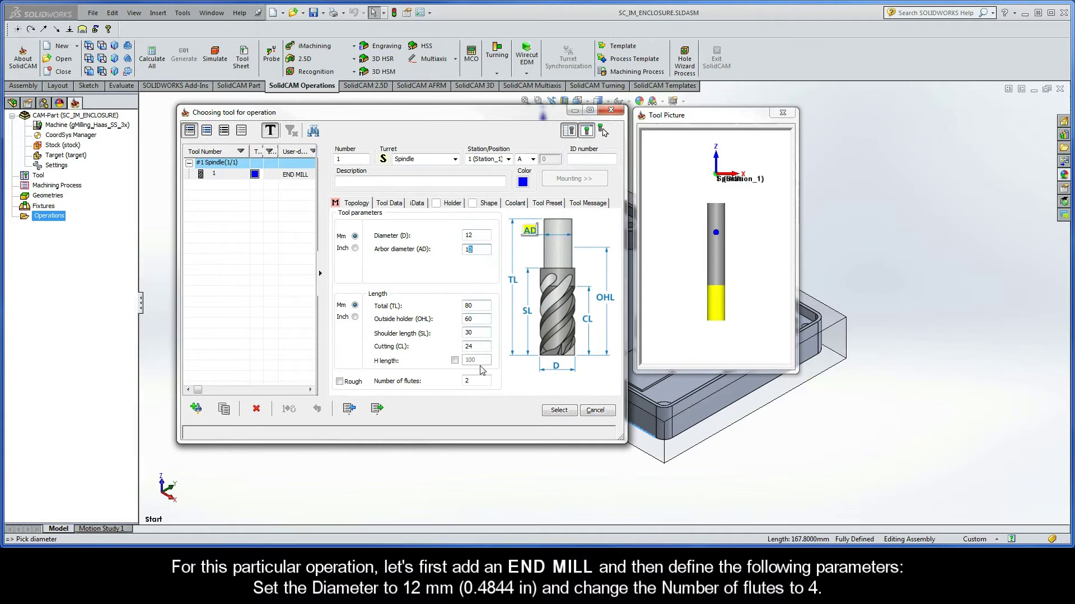
{"action": "left_click", "coordinate": [479, 380]}
{"action": "double_click", "coordinate": [478, 381]}
{"action": "type", "text": "4"}
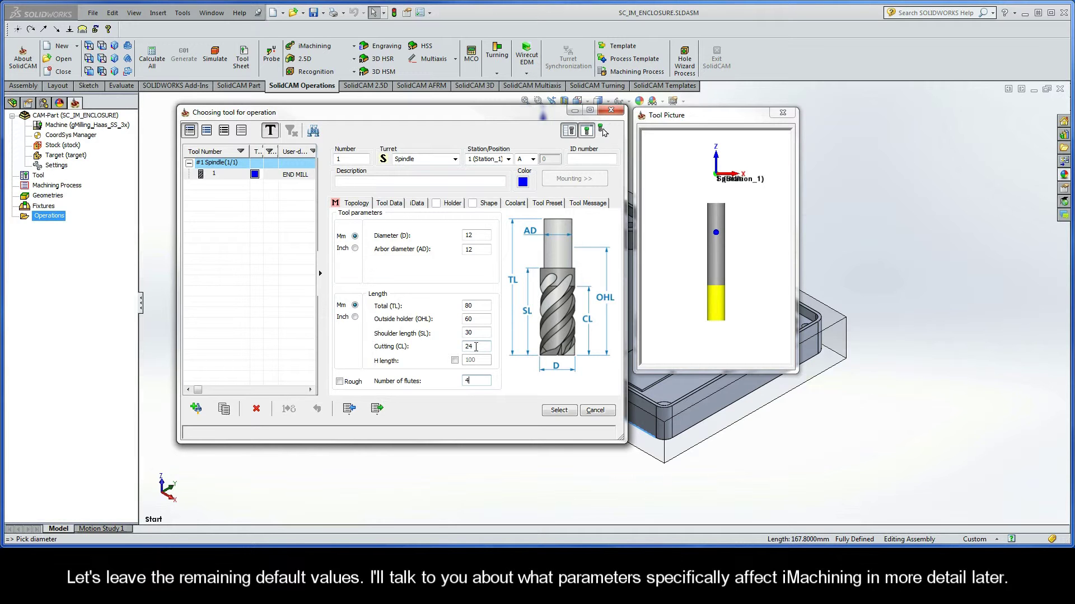
{"action": "left_click", "coordinate": [559, 412]}
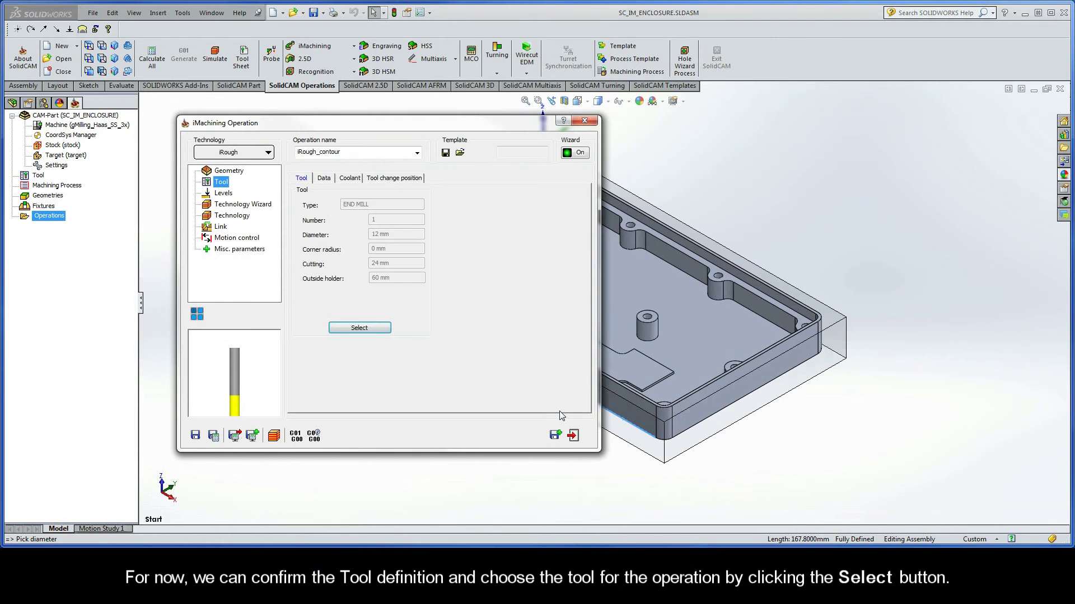
Set upper level 0 from the stock top, pocket depth 17.5 from the bottom edge, and delta -0.76
{"action": "left_click", "coordinate": [224, 198]}
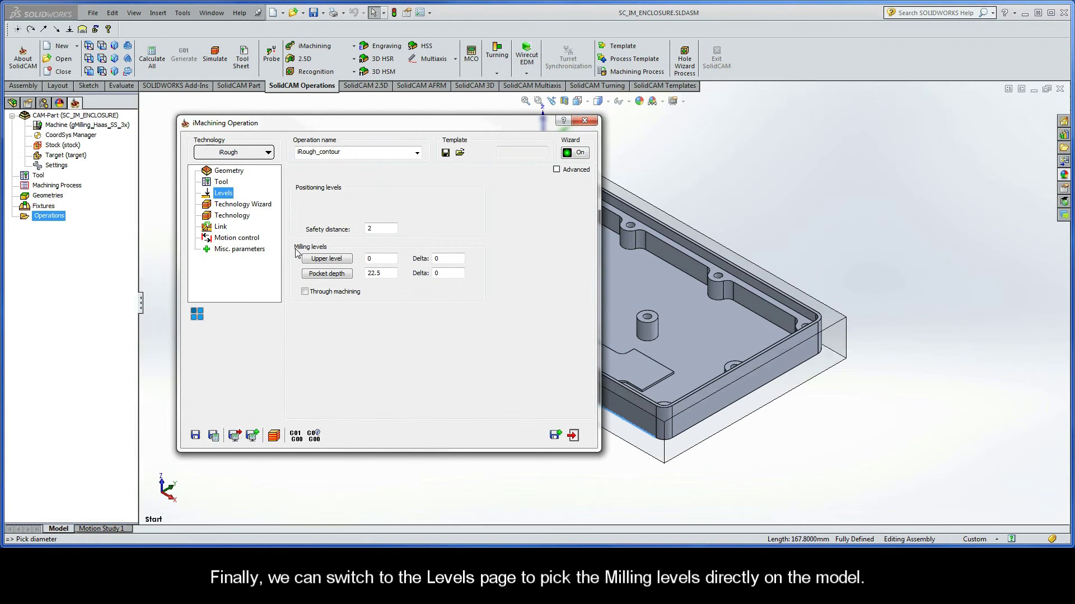
{"action": "left_click", "coordinate": [327, 259]}
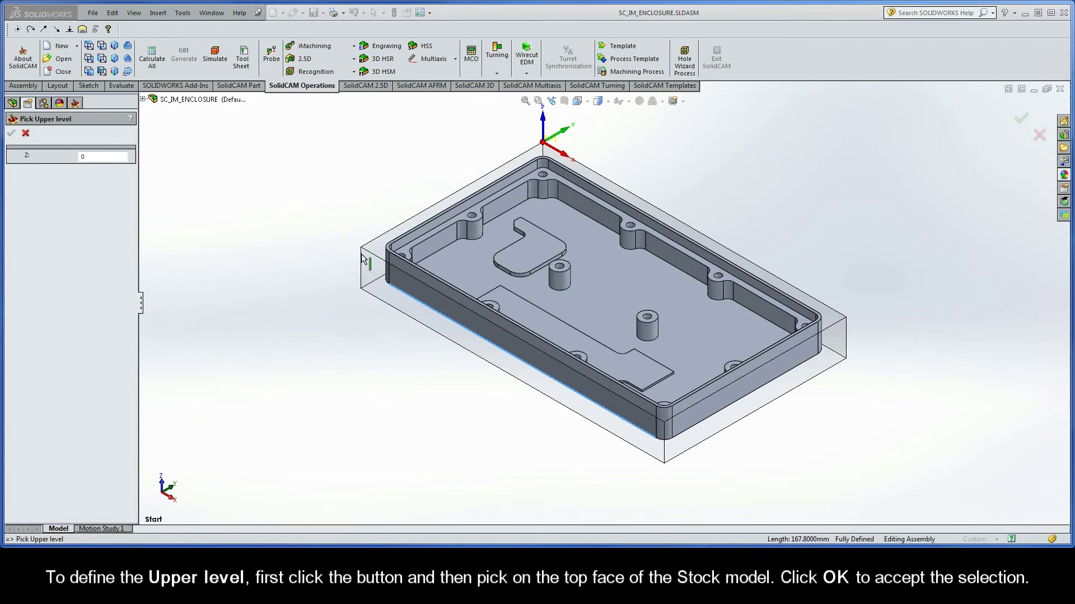
{"action": "left_click", "coordinate": [378, 249]}
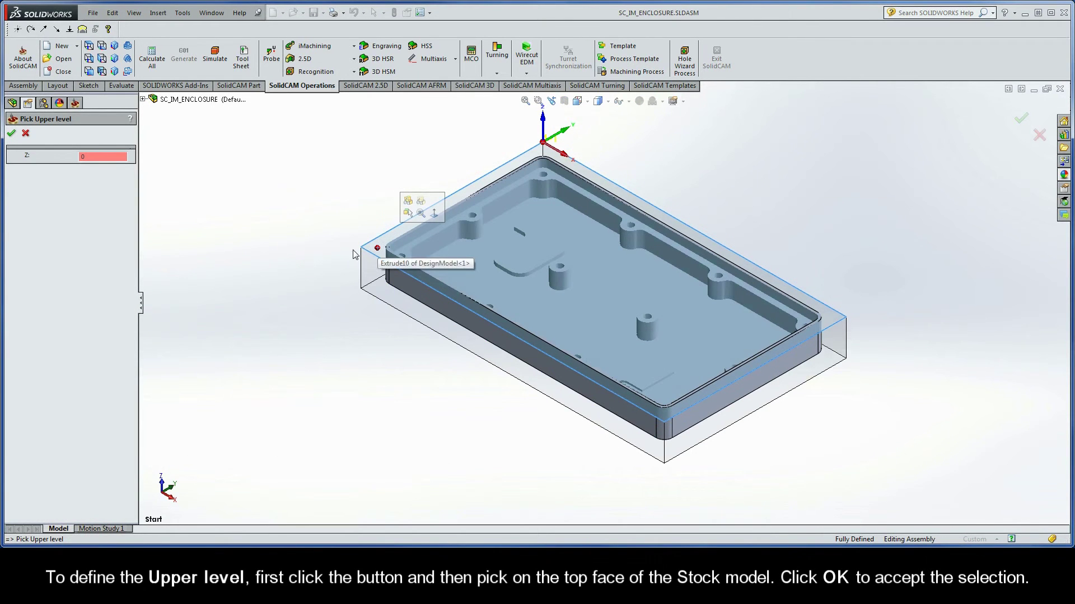
{"action": "left_click", "coordinate": [11, 134]}
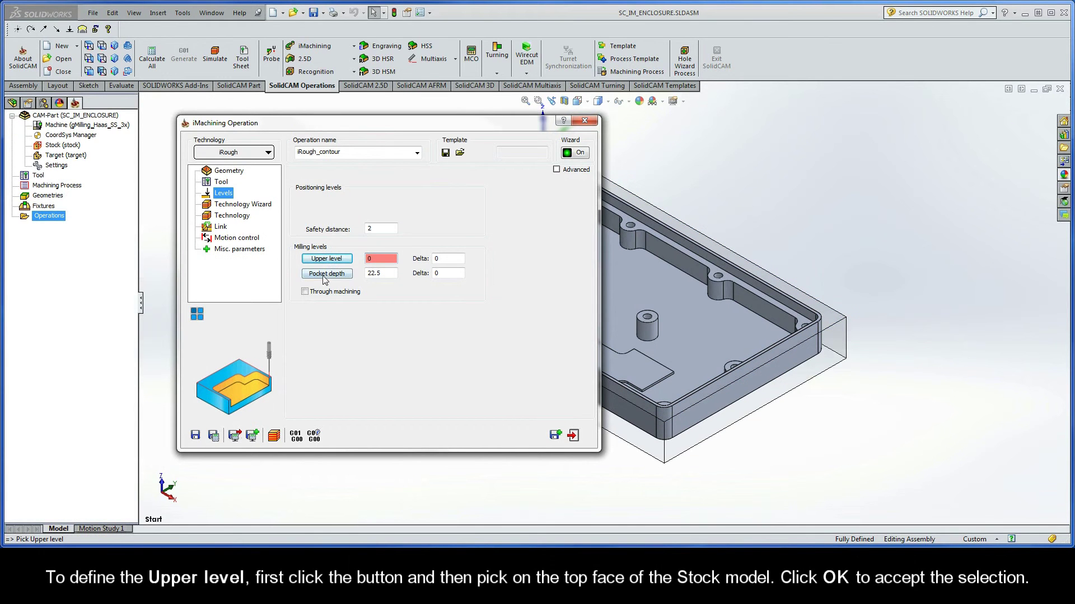
{"action": "left_click", "coordinate": [328, 277]}
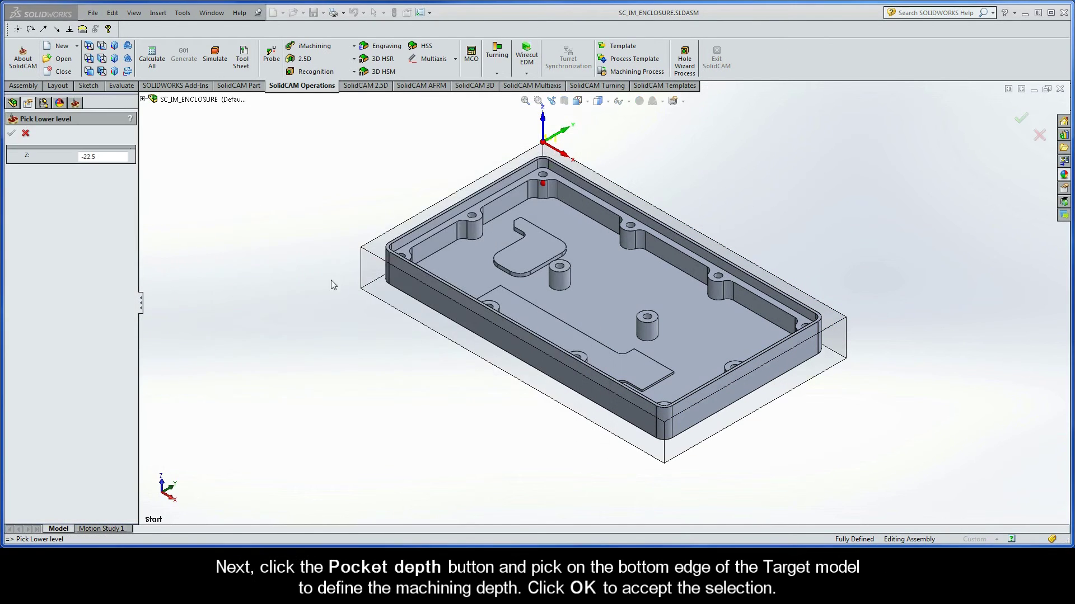
{"action": "left_click", "coordinate": [388, 285]}
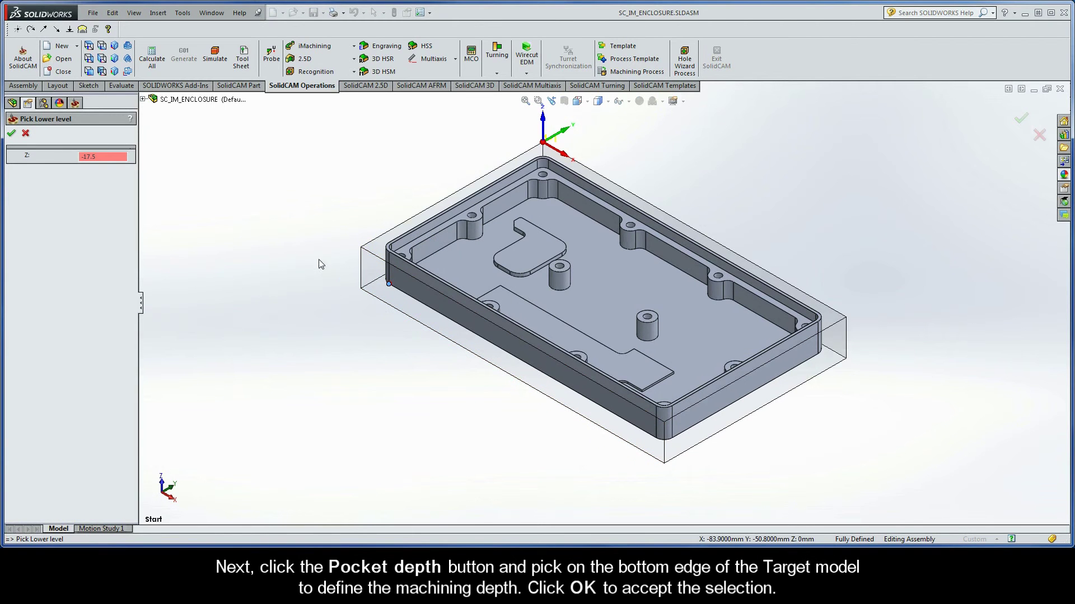
{"action": "left_click", "coordinate": [12, 134]}
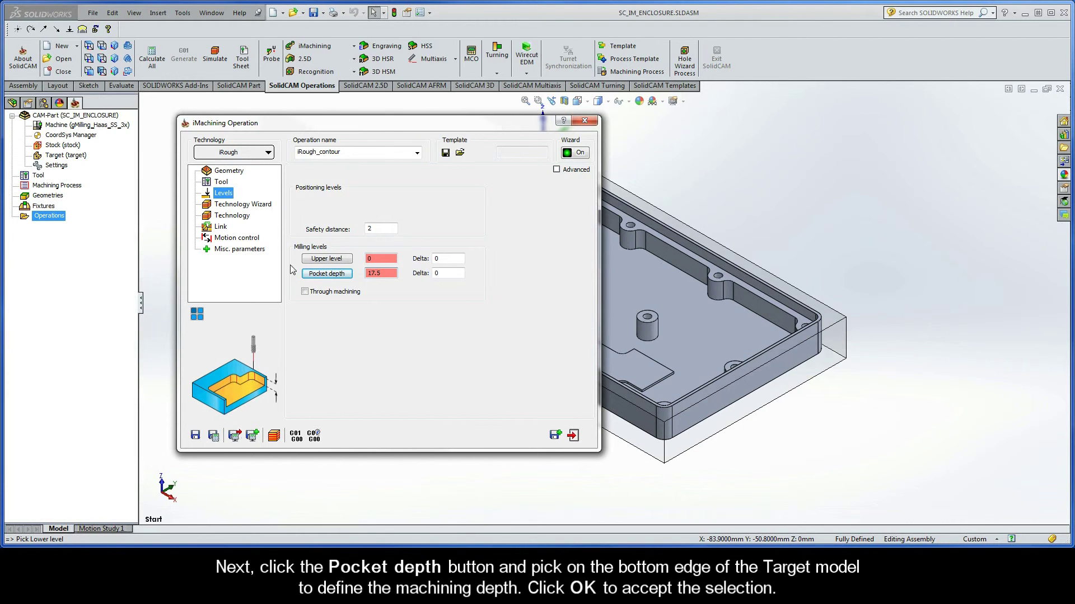
{"action": "double_click", "coordinate": [437, 273]}
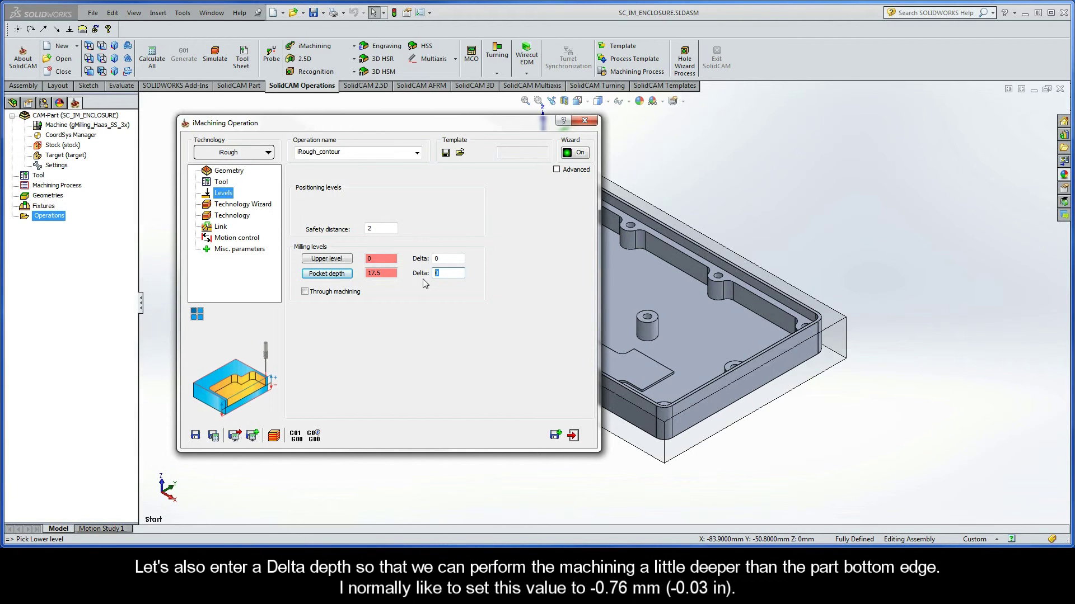
{"action": "type", "text": "-0."}
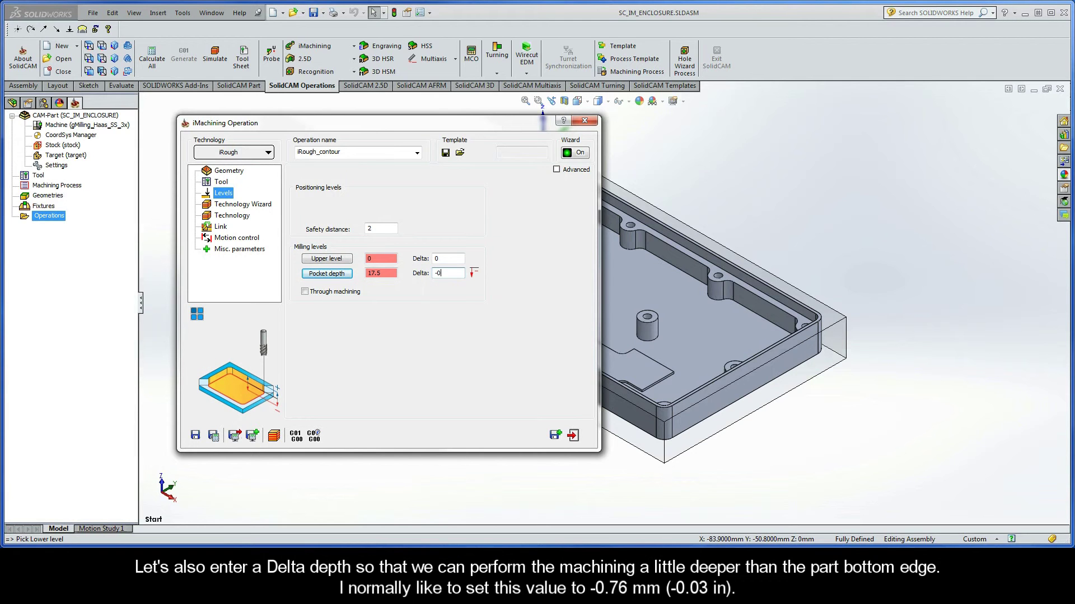
{"action": "type", "text": "76"}
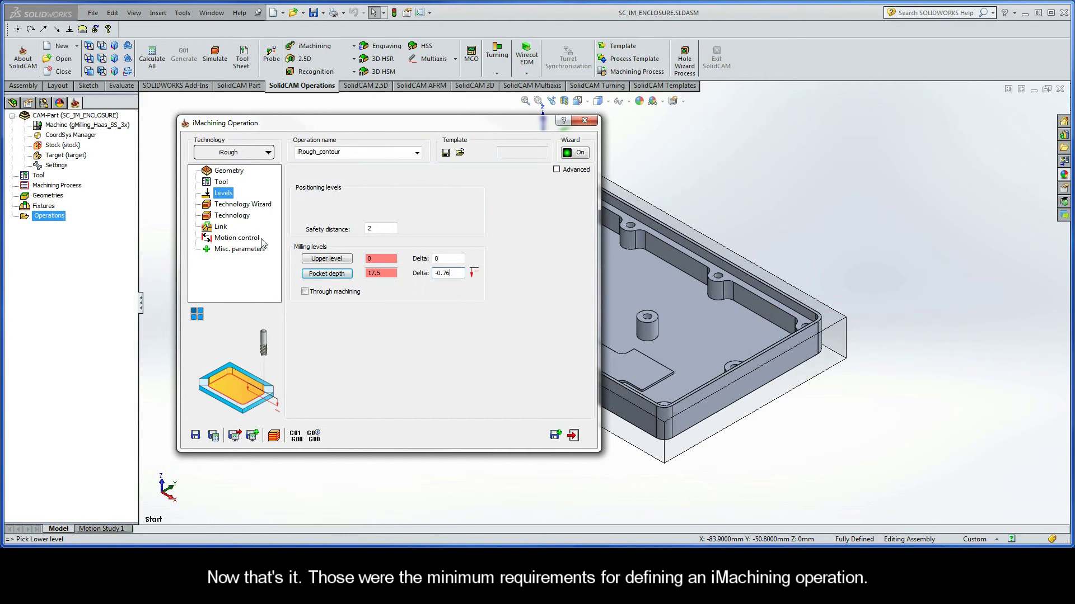
Review the Technology Wizard cutting conditions, then save and calculate iRough_contour
{"action": "left_click", "coordinate": [235, 205]}
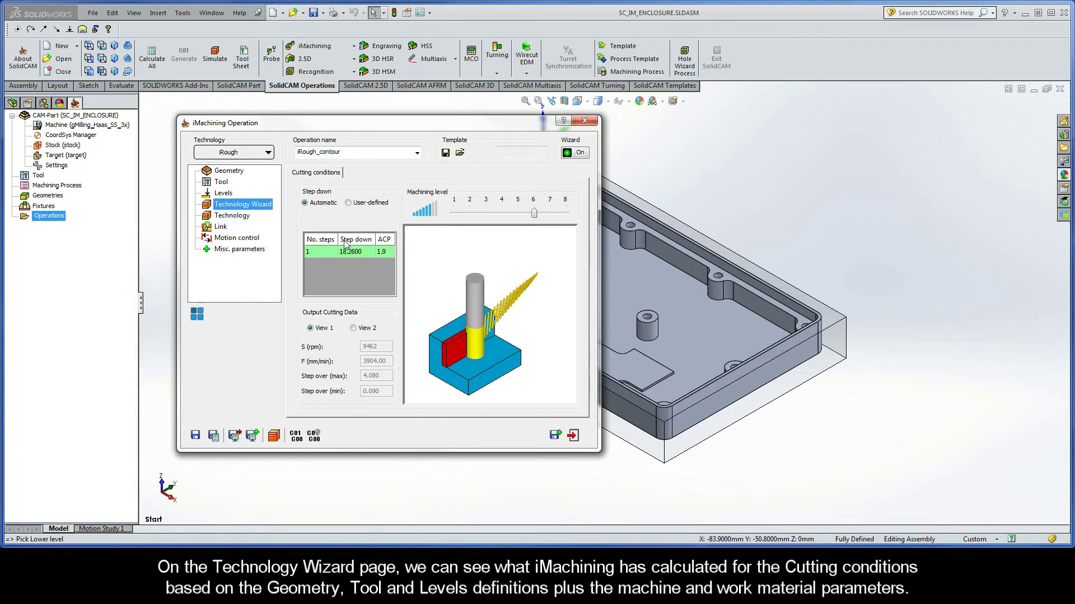
{"action": "left_click", "coordinate": [213, 436]}
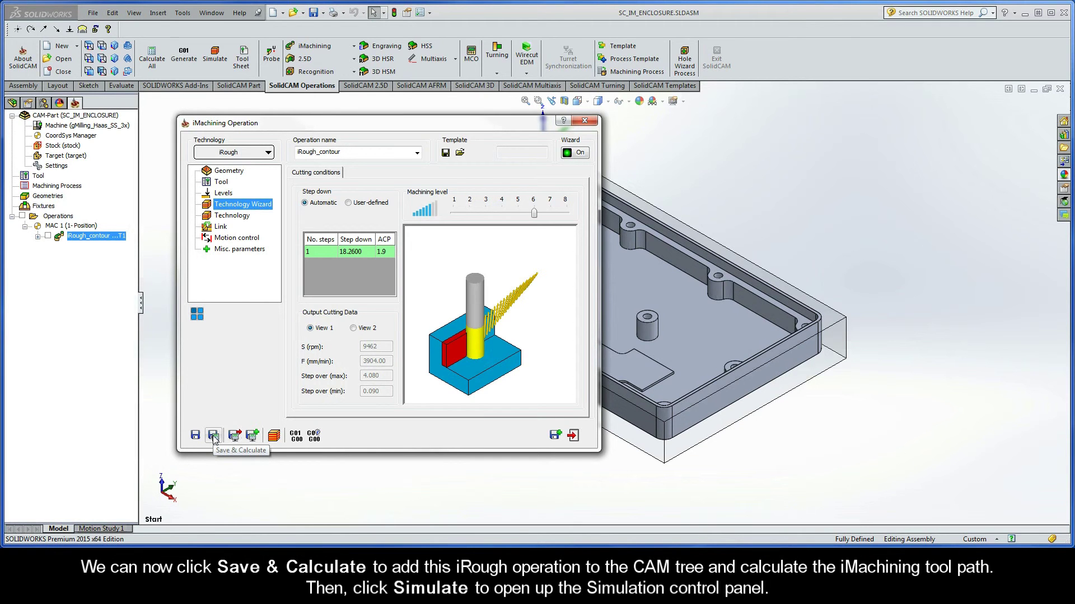
Play the iRough_contour simulation slowly with the 3D tool shown and solid verification off
{"action": "left_click", "coordinate": [274, 436]}
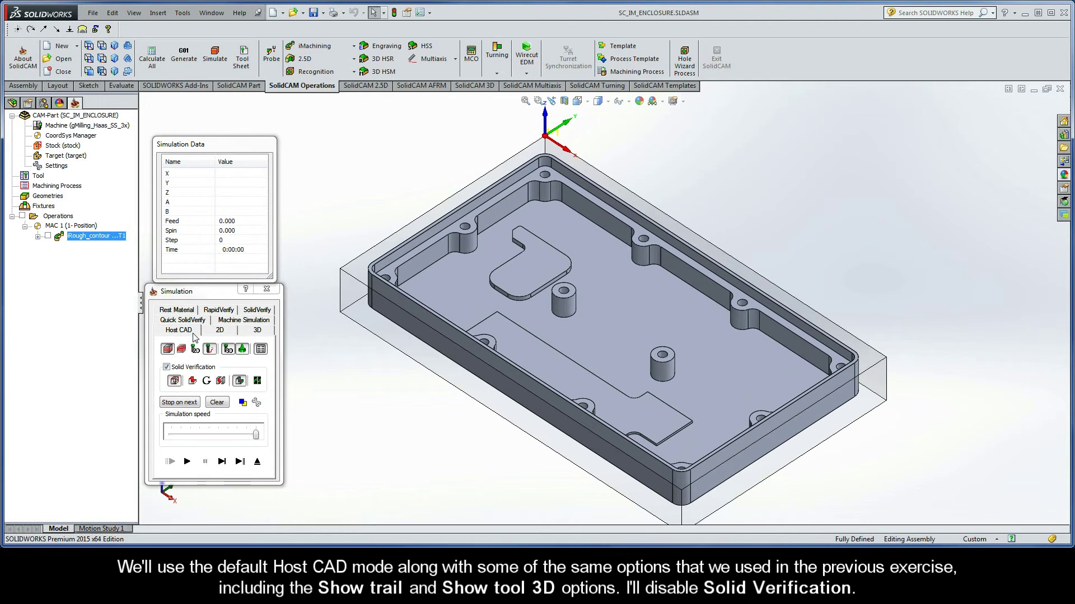
{"action": "left_click", "coordinate": [228, 350]}
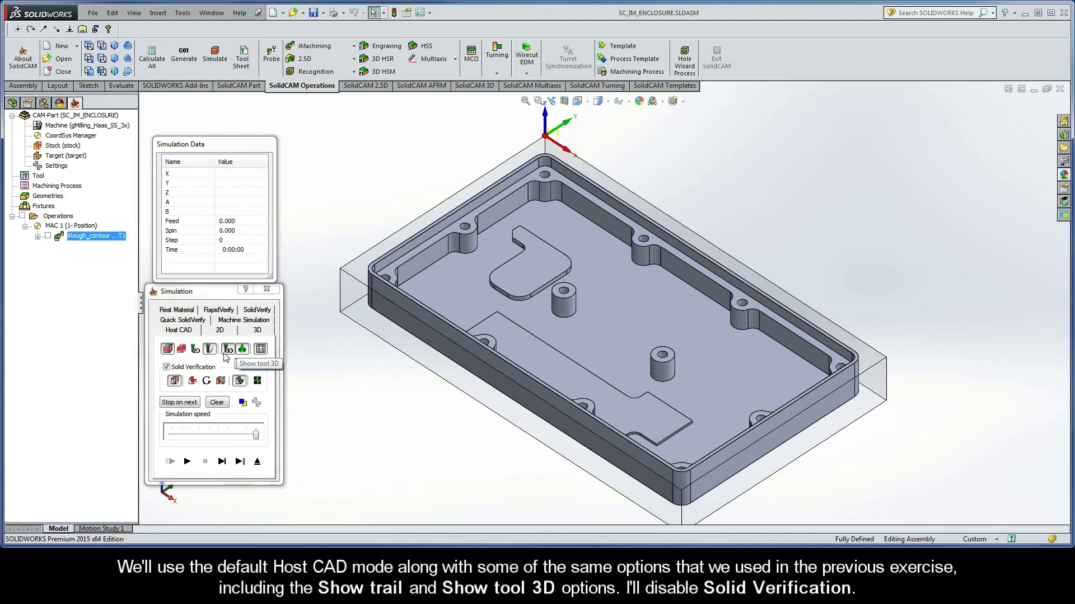
{"action": "left_click", "coordinate": [166, 367]}
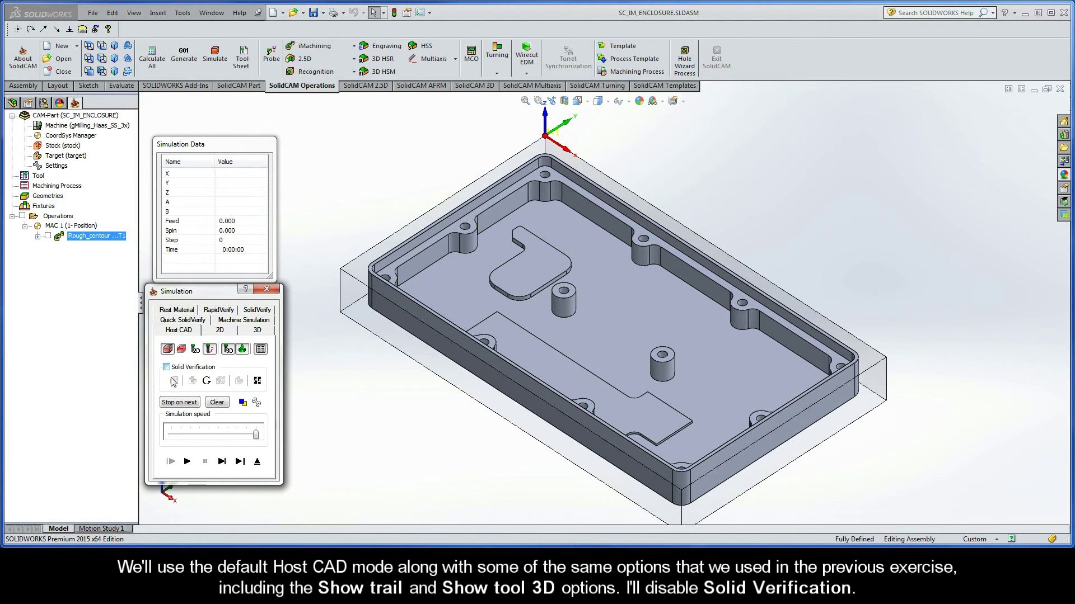
{"action": "left_click_drag", "start_coordinate": [254, 435], "coordinate": [229, 437]}
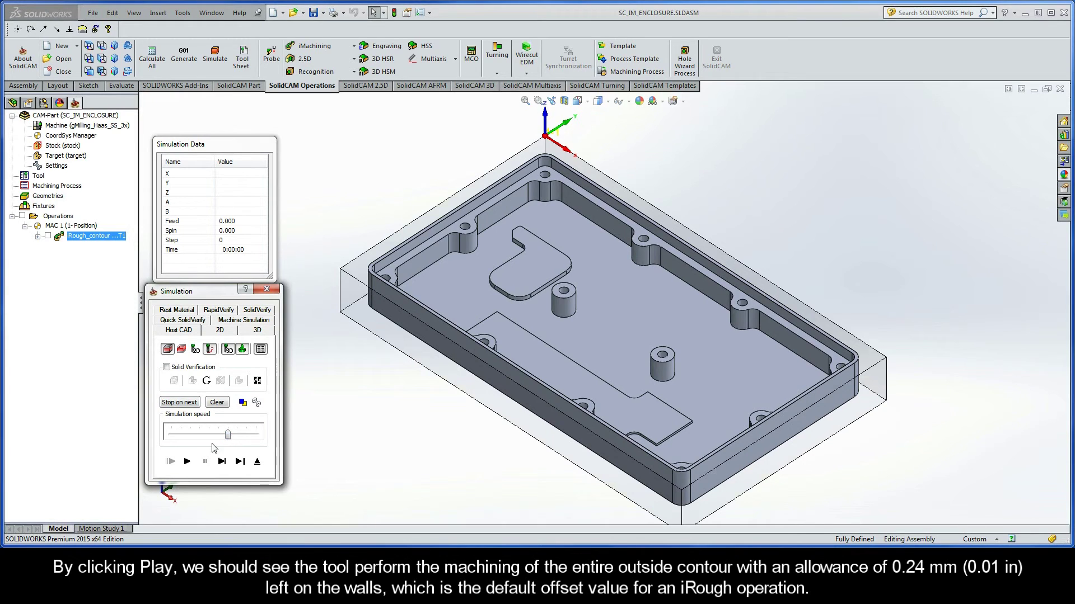
{"action": "left_click", "coordinate": [188, 462]}
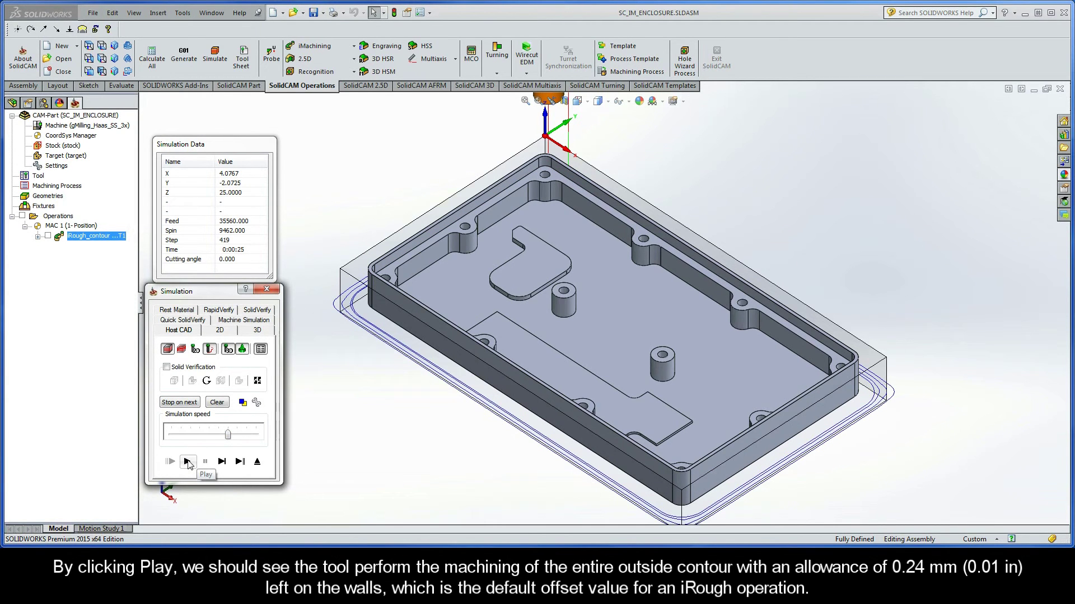
{"action": "left_click", "coordinate": [187, 462]}
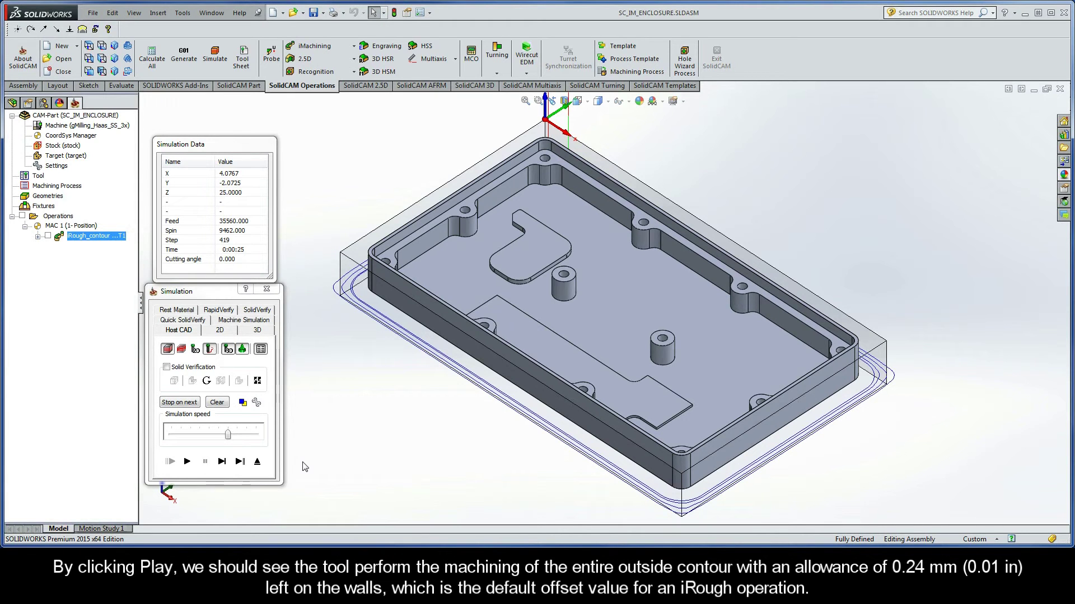
Copy the roughing operation and switch the copy to iFinish technology, keeping tool and levels
{"action": "left_click", "coordinate": [259, 465]}
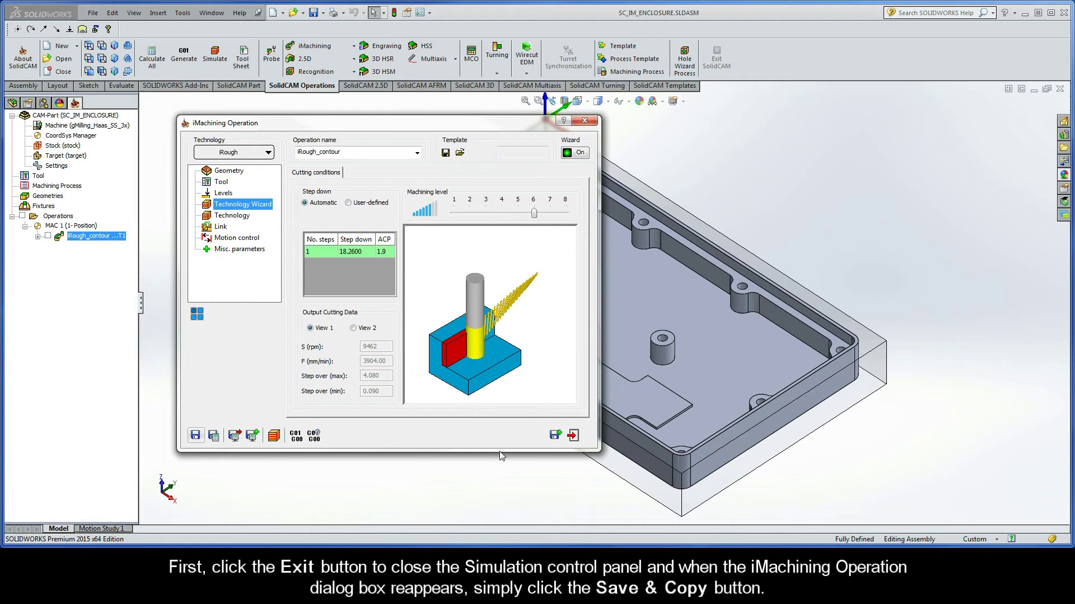
{"action": "left_click", "coordinate": [556, 435]}
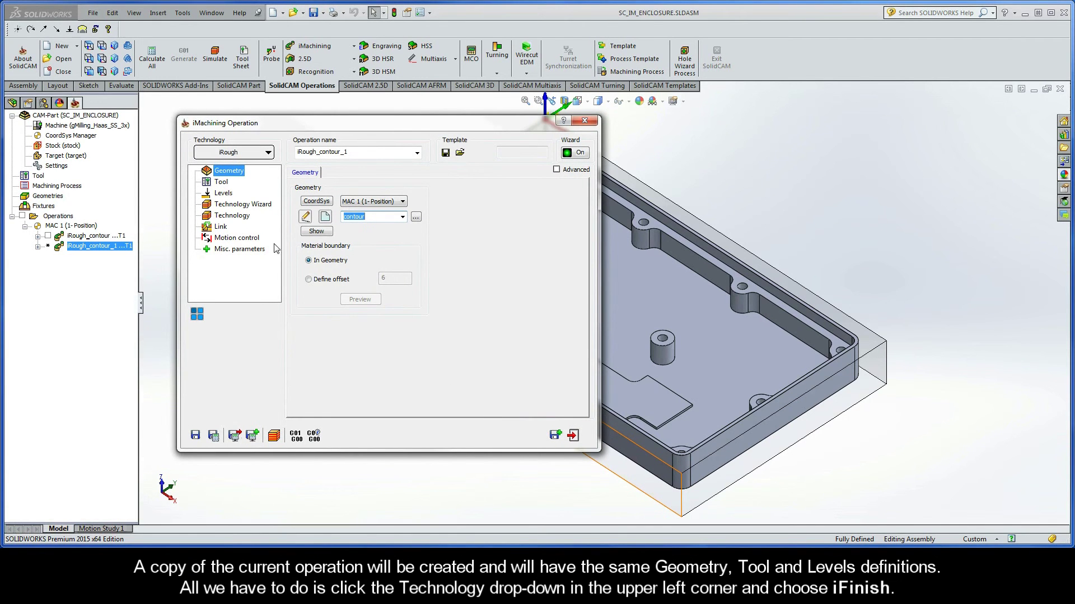
{"action": "left_click", "coordinate": [223, 186]}
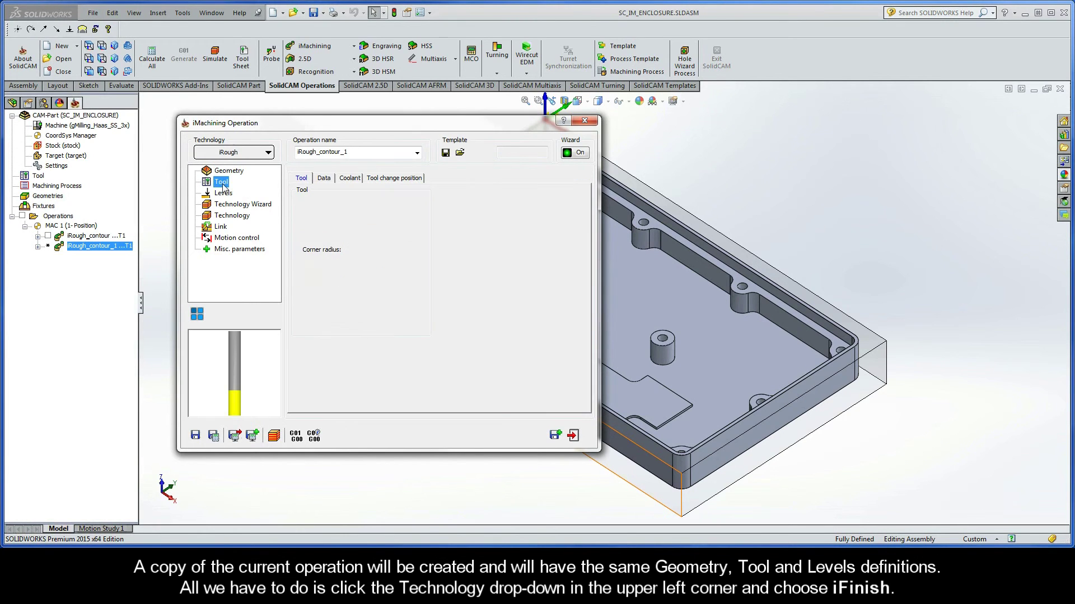
{"action": "left_click", "coordinate": [224, 195]}
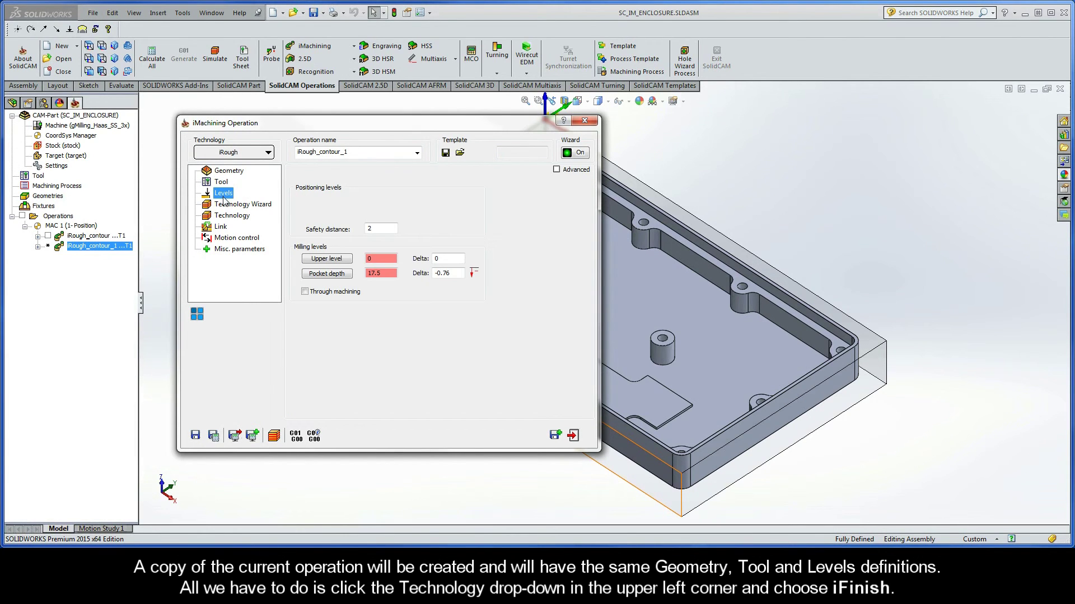
{"action": "left_click", "coordinate": [244, 155]}
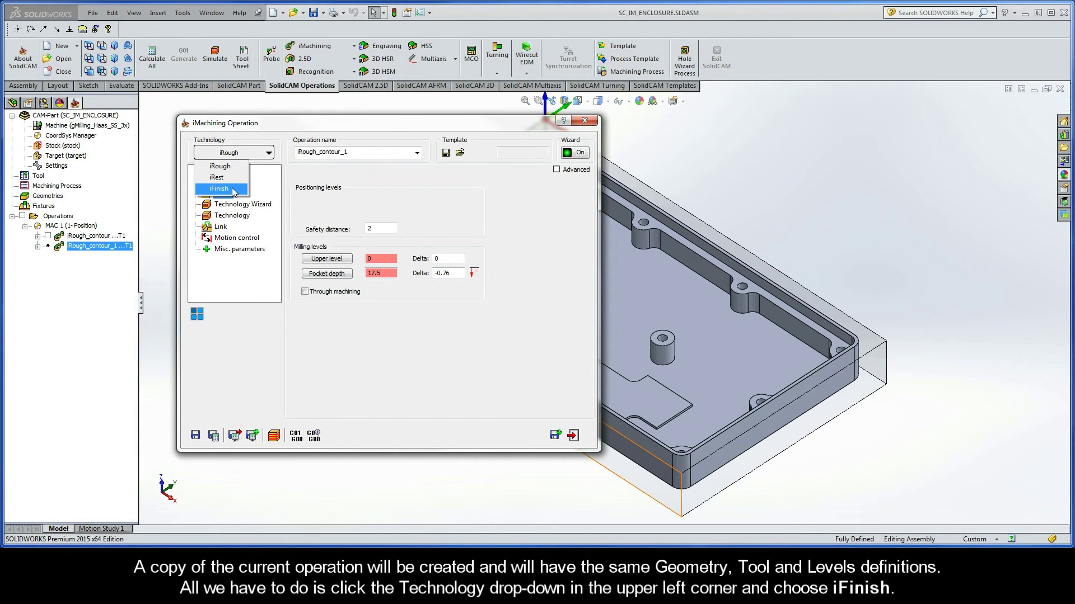
{"action": "left_click", "coordinate": [233, 190]}
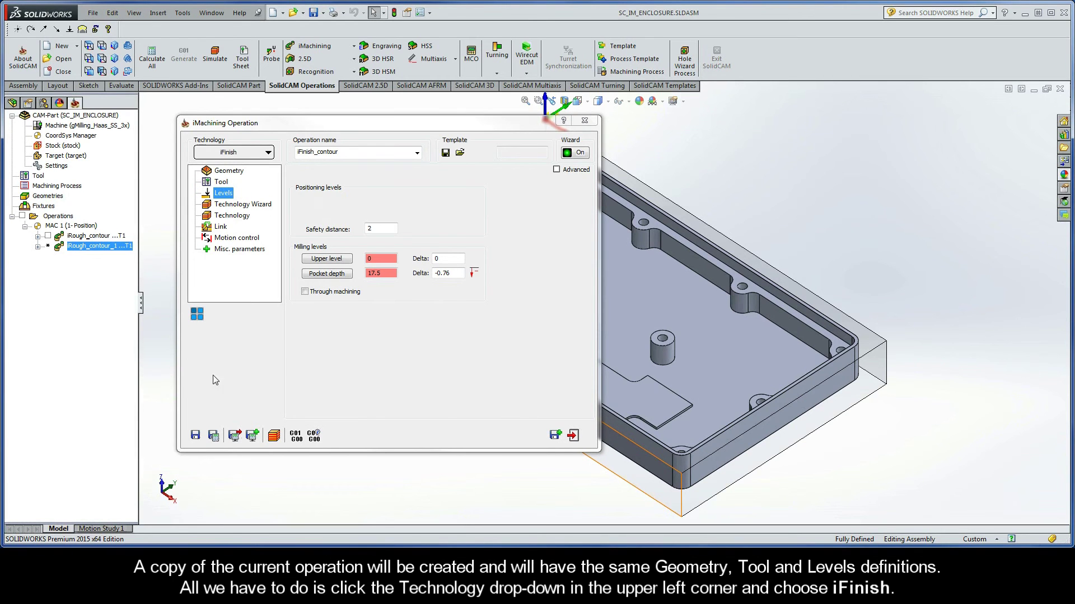
Calculate iFinish_contour and play its finishing-pass simulation at reduced speed
{"action": "left_click", "coordinate": [213, 436]}
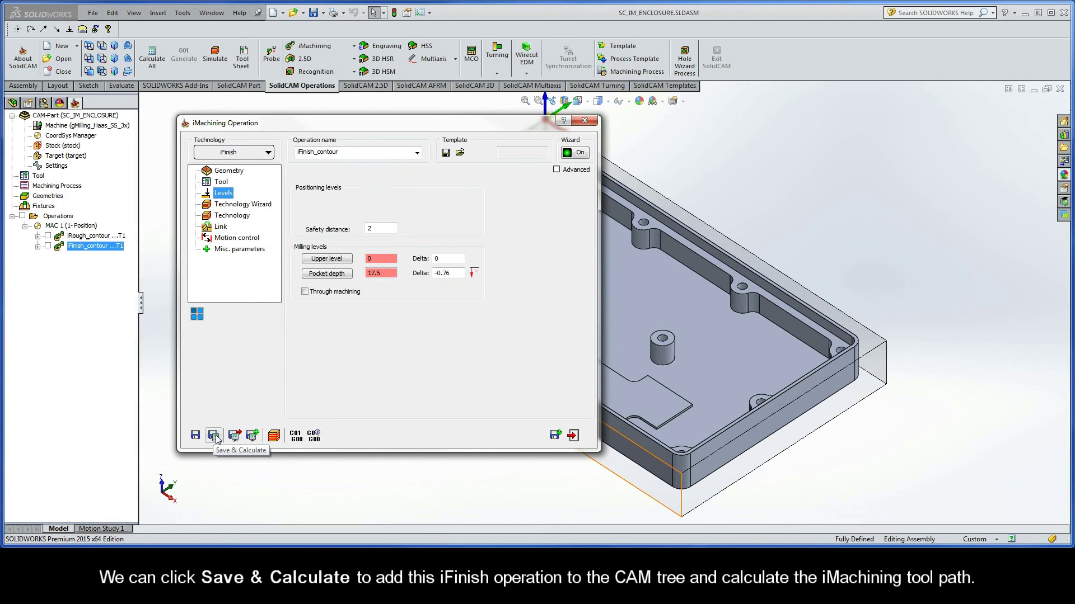
{"action": "left_click", "coordinate": [274, 437]}
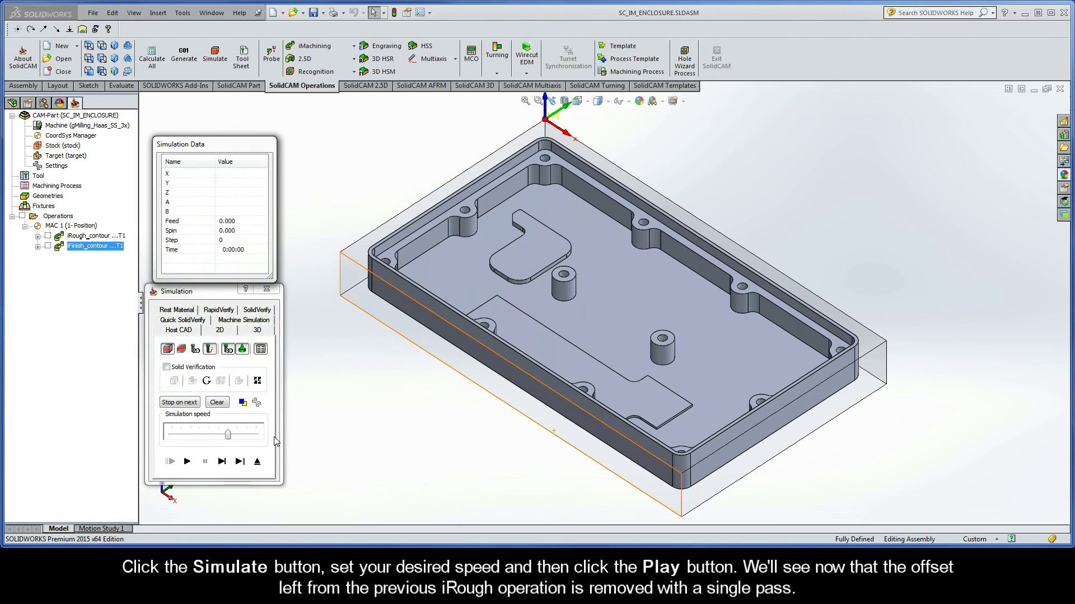
{"action": "left_click_drag", "start_coordinate": [227, 435], "coordinate": [184, 436]}
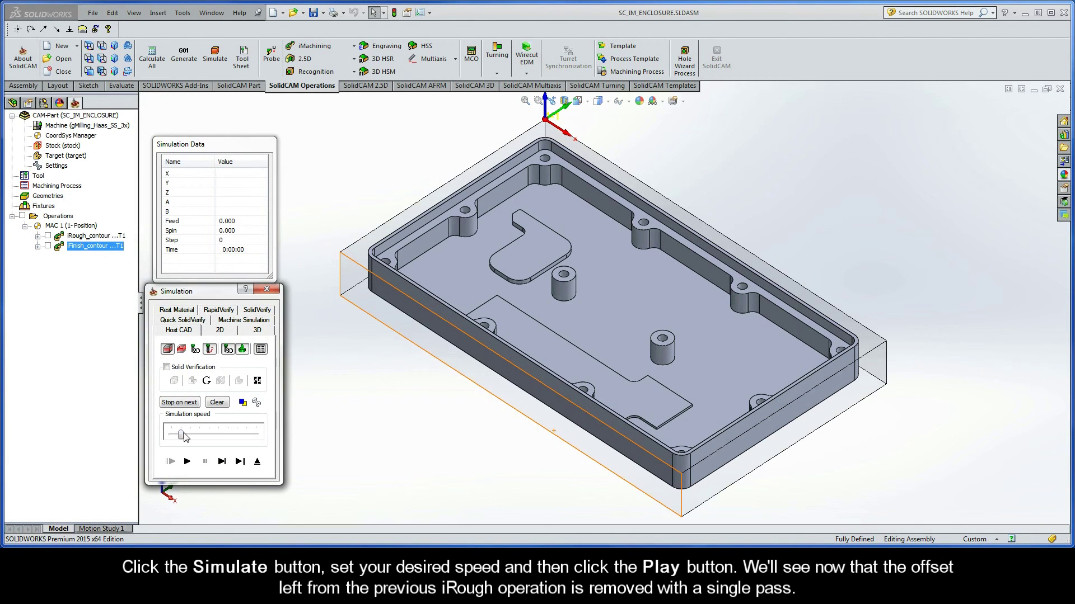
{"action": "left_click", "coordinate": [187, 461]}
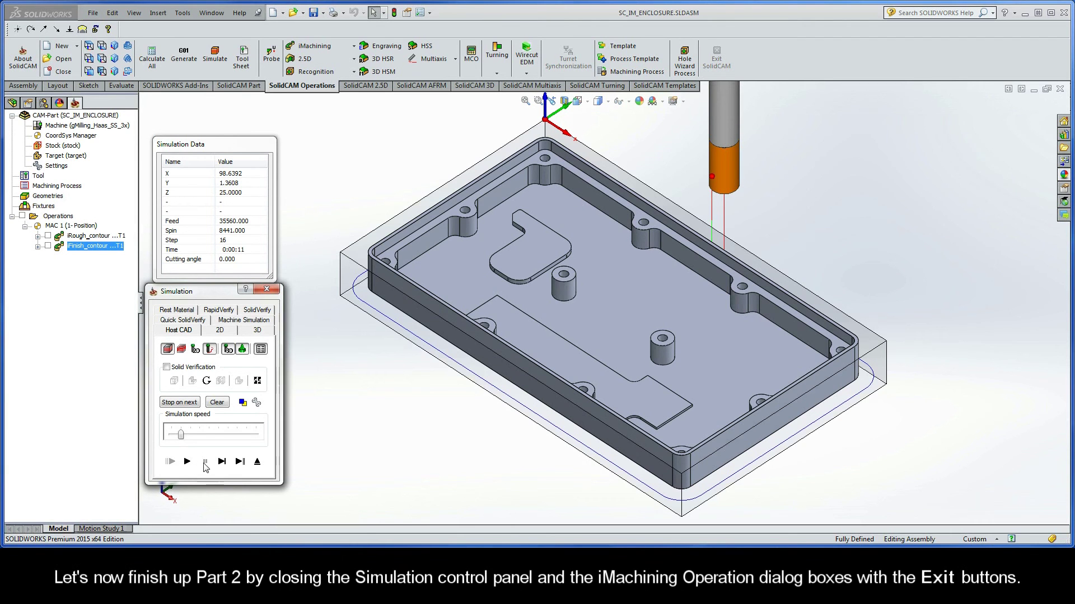
Exit the Simulation panel and the iMachining Operation dialog
{"action": "left_click", "coordinate": [257, 462]}
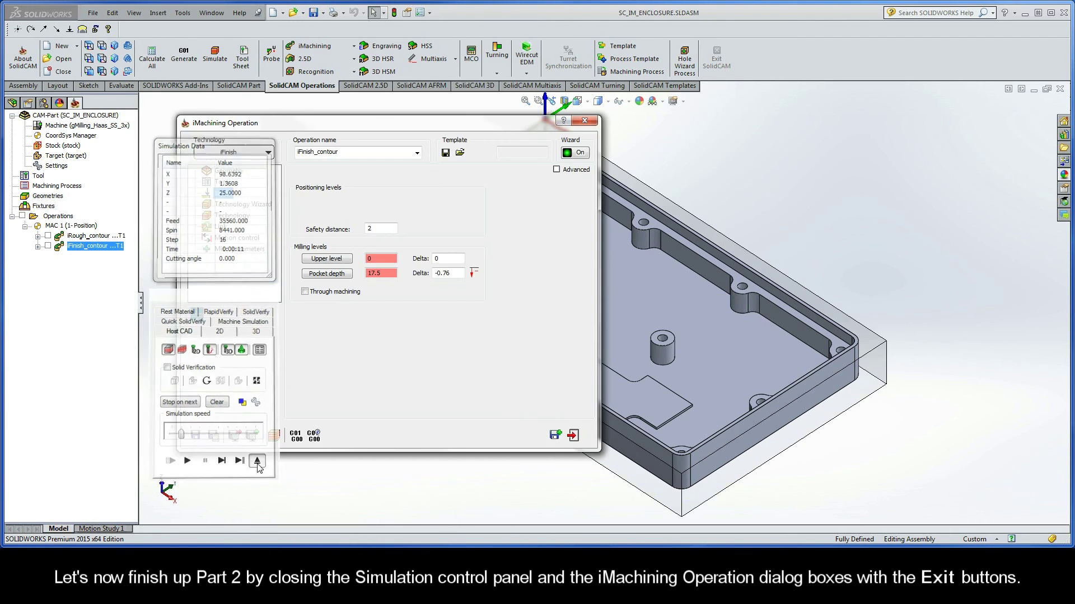
{"action": "left_click", "coordinate": [573, 436]}
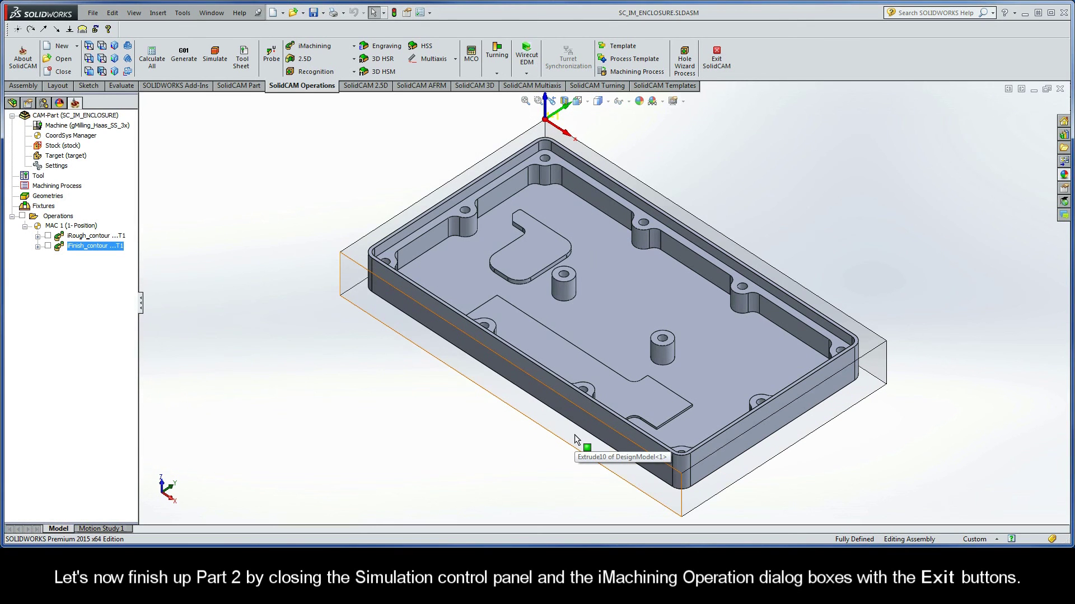